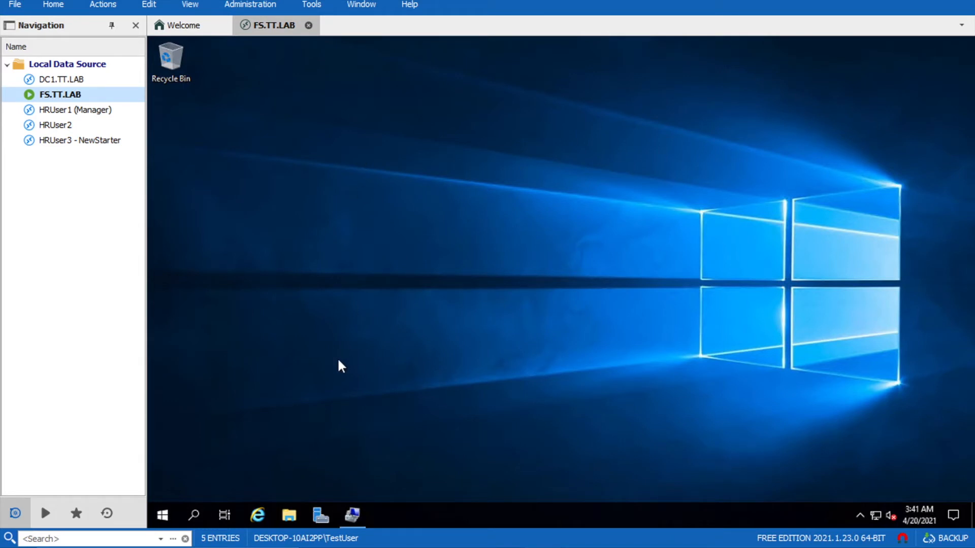
Step: Open Server Manager on FS.TT.LAB and connect to the HRUser1 (Manager) machine
left_click(321, 516)
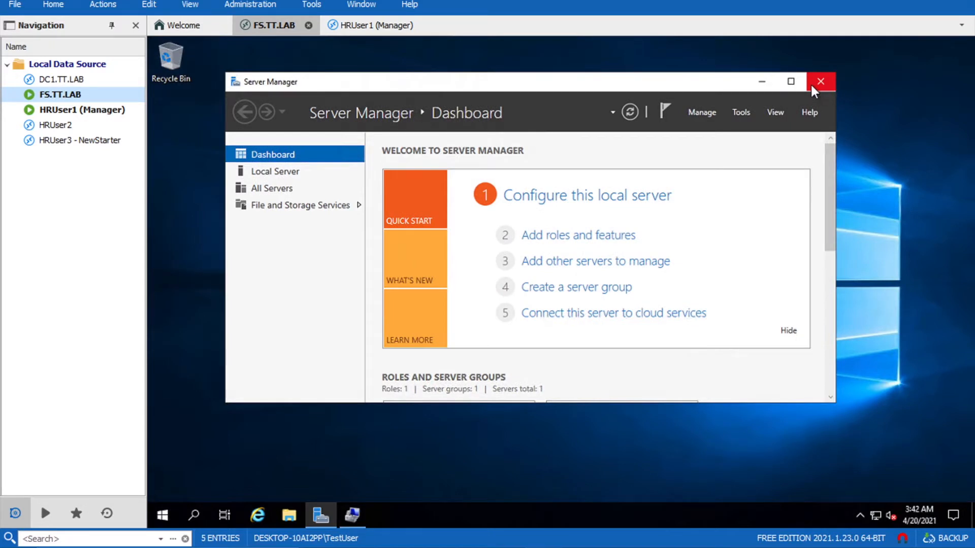
left_click(102, 110)
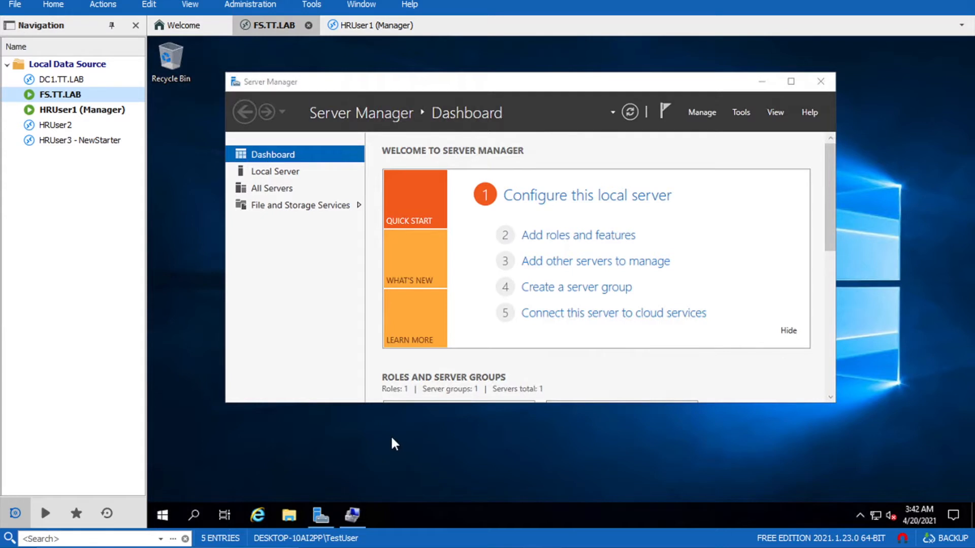
Step: Check the file server's computer name by running hostname in a Command Prompt on FS.TT.LAB
left_click(168, 522)
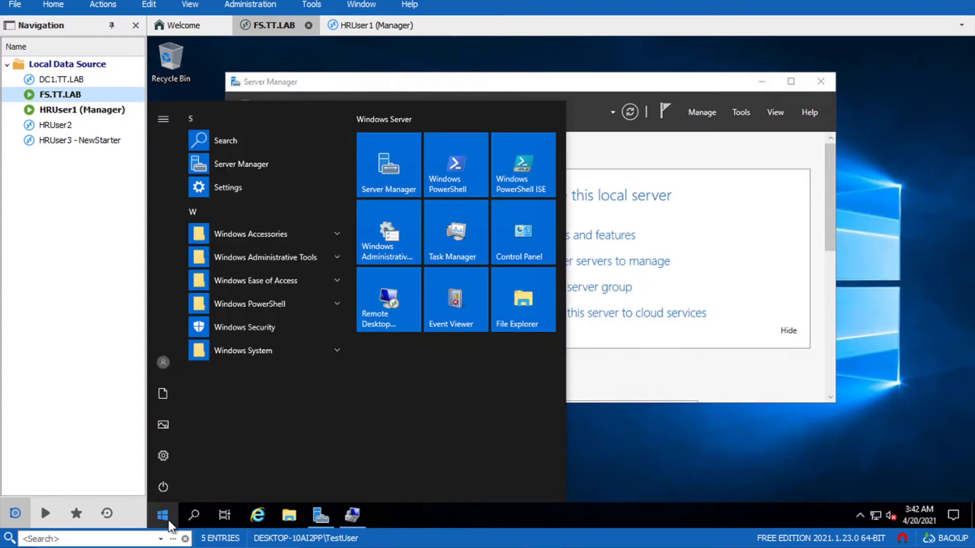
type("cmd")
key("Return")
type("hostn")
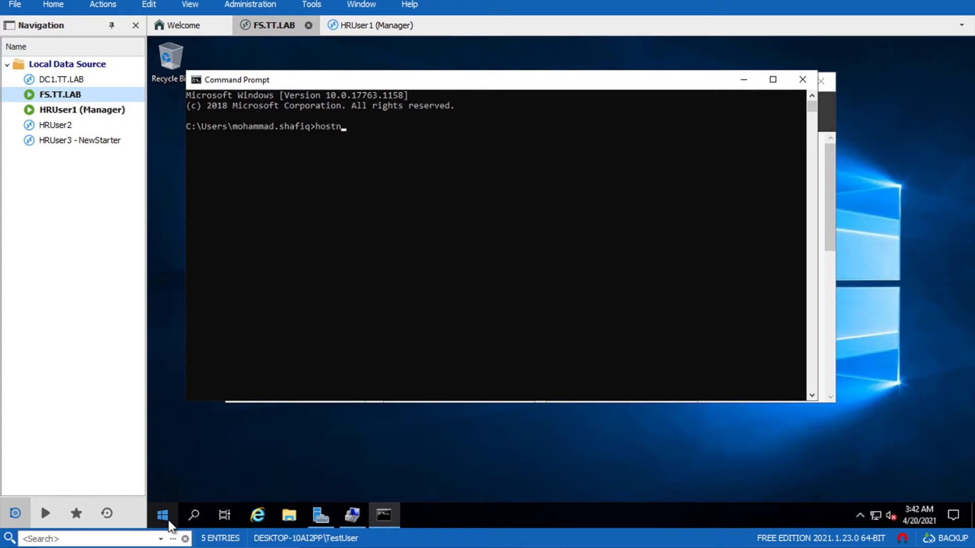
type("ame")
key("Return")
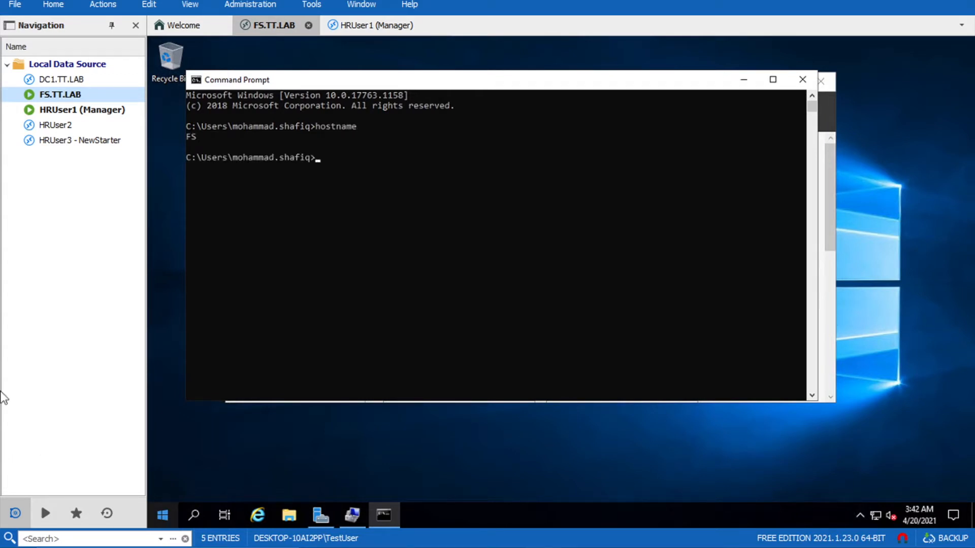
Step: Switch to the HRUser1 (Manager) session and try to browse to \\FS in File Explorer
left_click(108, 111)
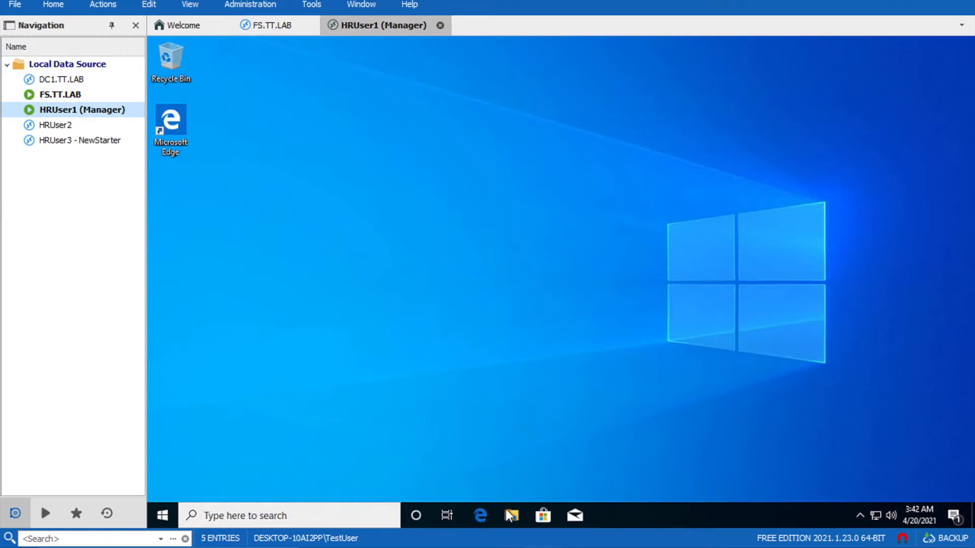
left_click(511, 515)
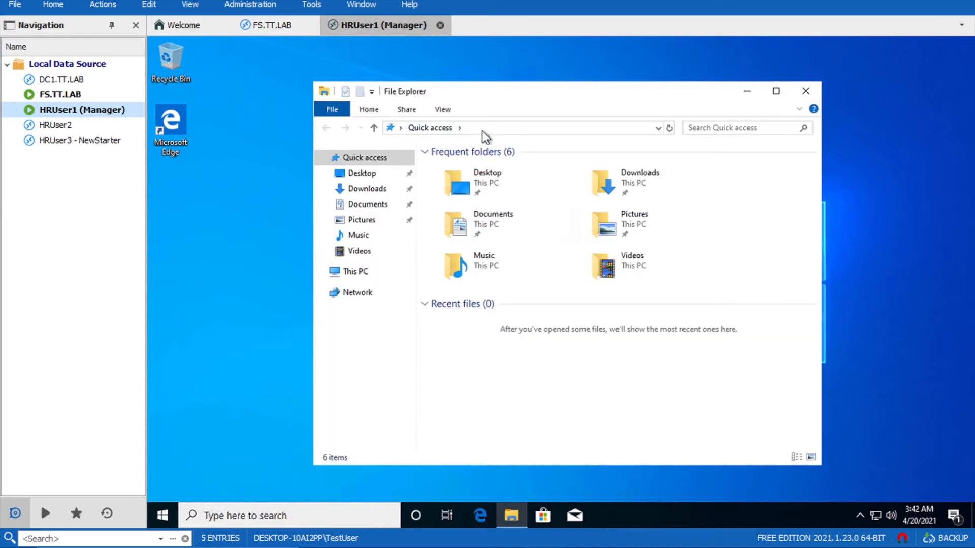
left_click(482, 130)
type("\\\\")
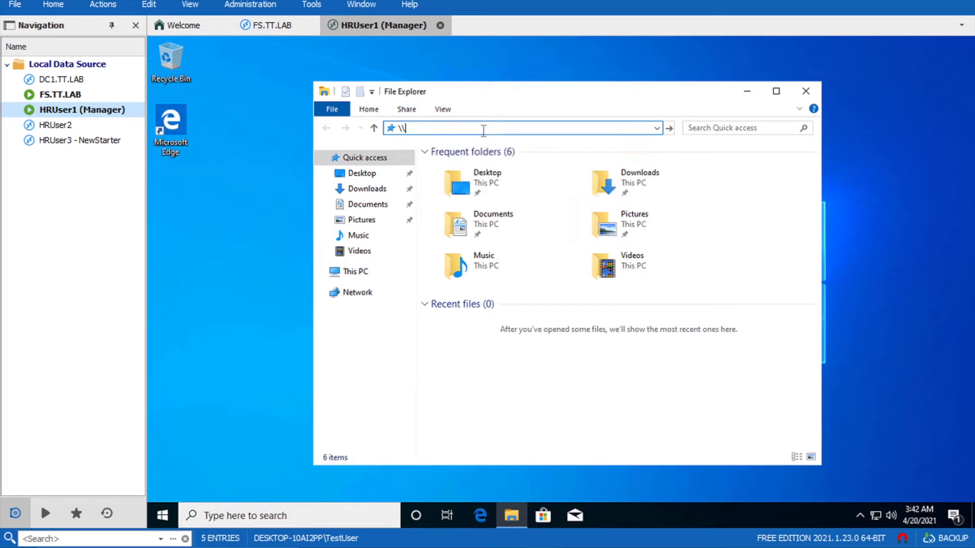
type("FS")
key("Return")
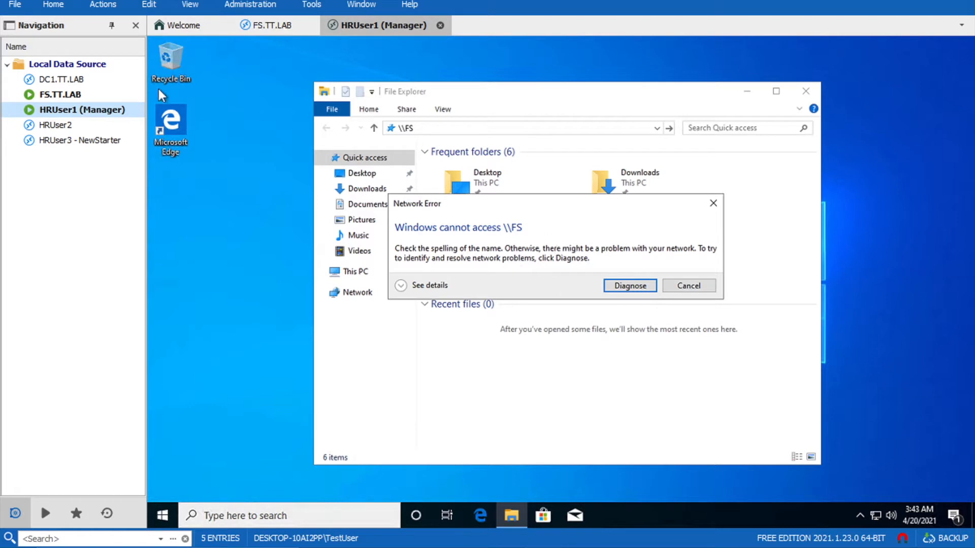
Step: Return to FS.TT.LAB, close the Command Prompt and start adding roles with a role-based installation targeting FS.TT.LAB
left_click(83, 95)
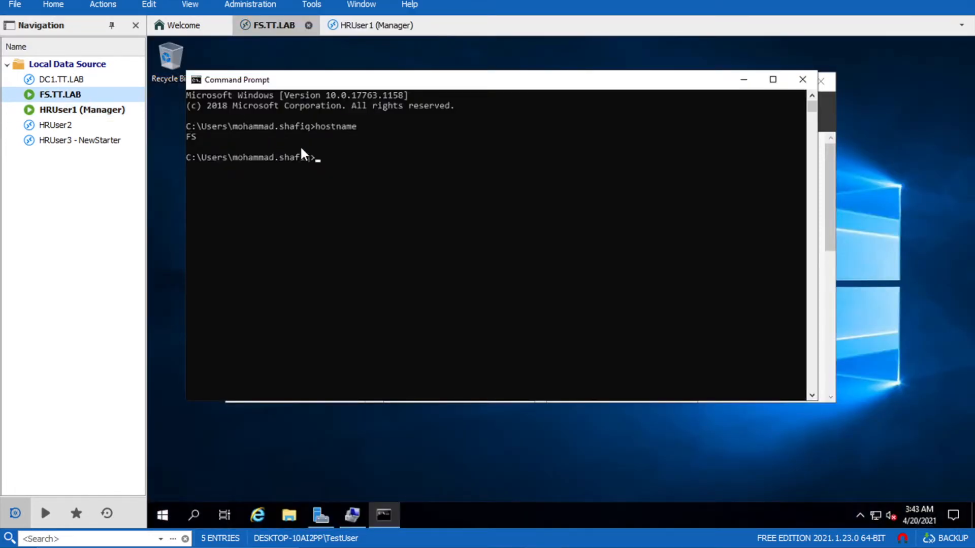
left_click(801, 80)
left_click(600, 241)
left_click(551, 434)
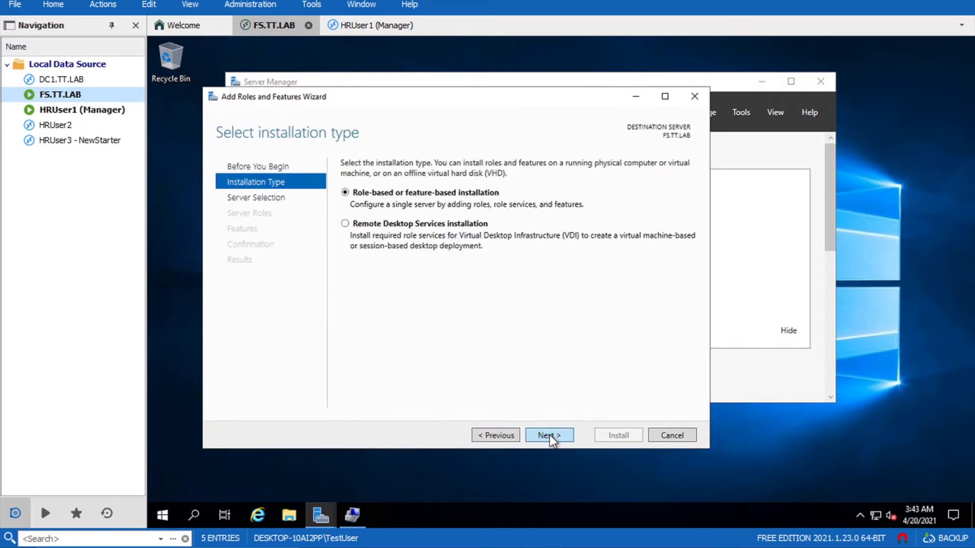
left_click(560, 437)
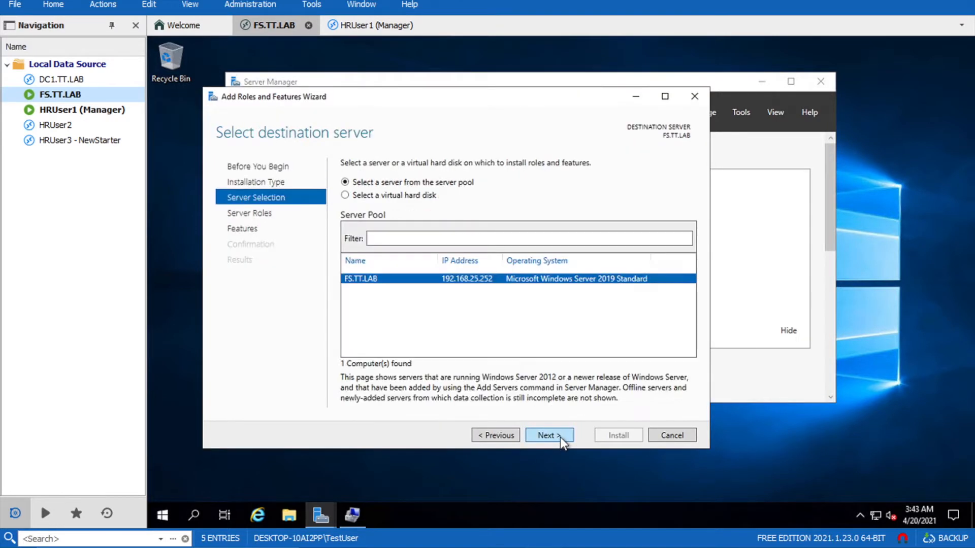
left_click(561, 435)
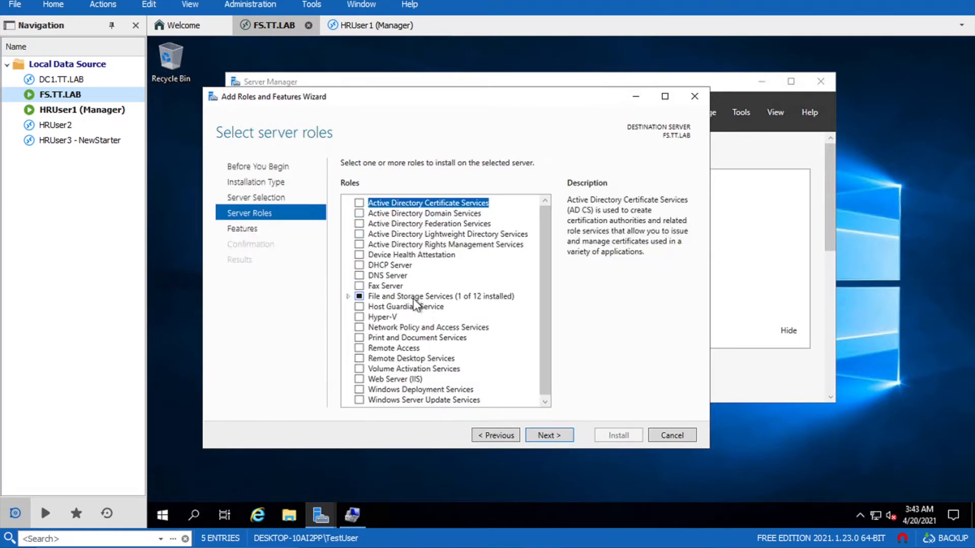
Step: Select the File Server and File Server Resource Manager roles under File and iSCSI Services, including the required management tools
left_click(349, 297)
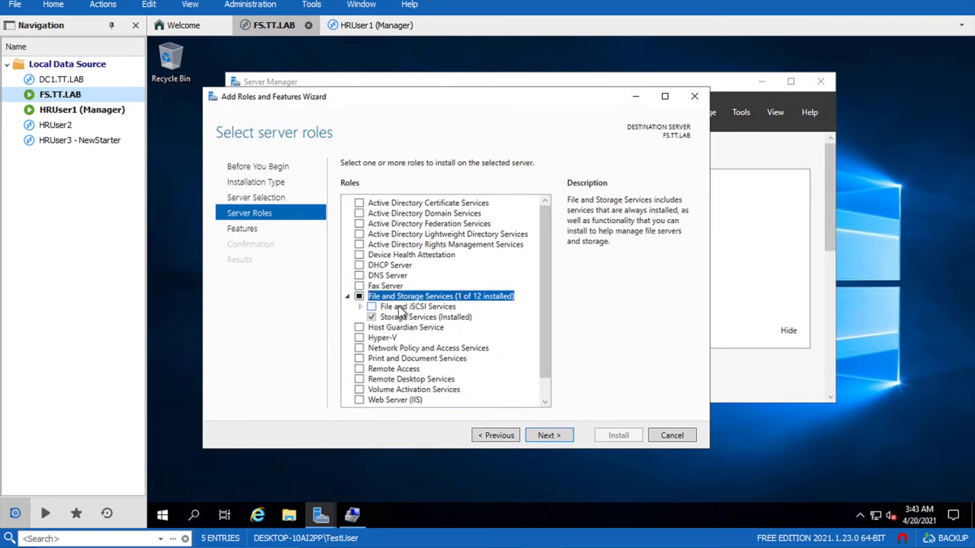
left_click(360, 306)
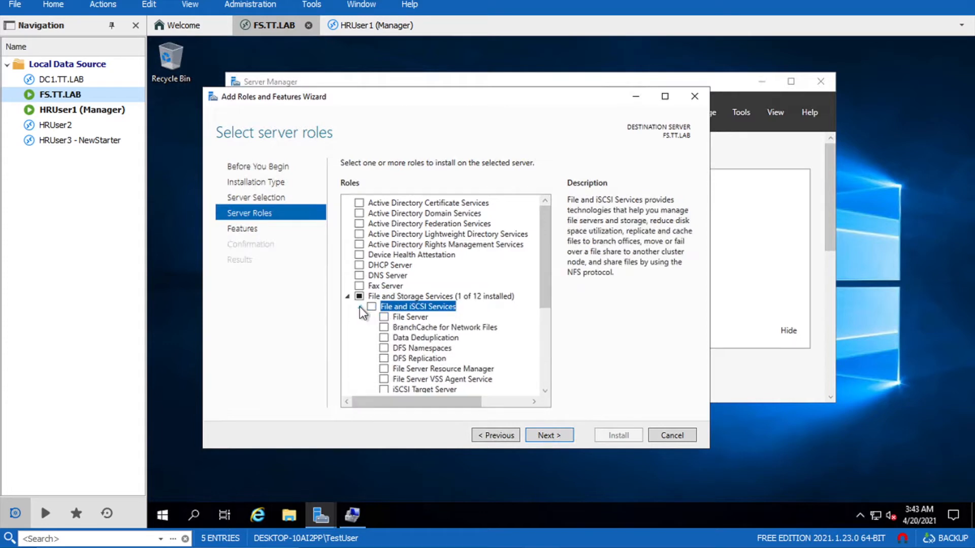
left_click(384, 317)
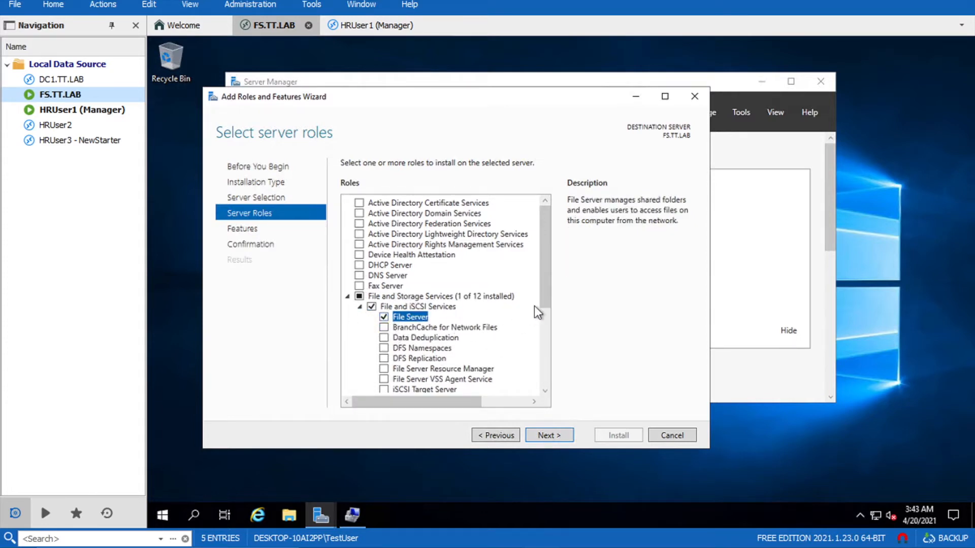
left_click(384, 368)
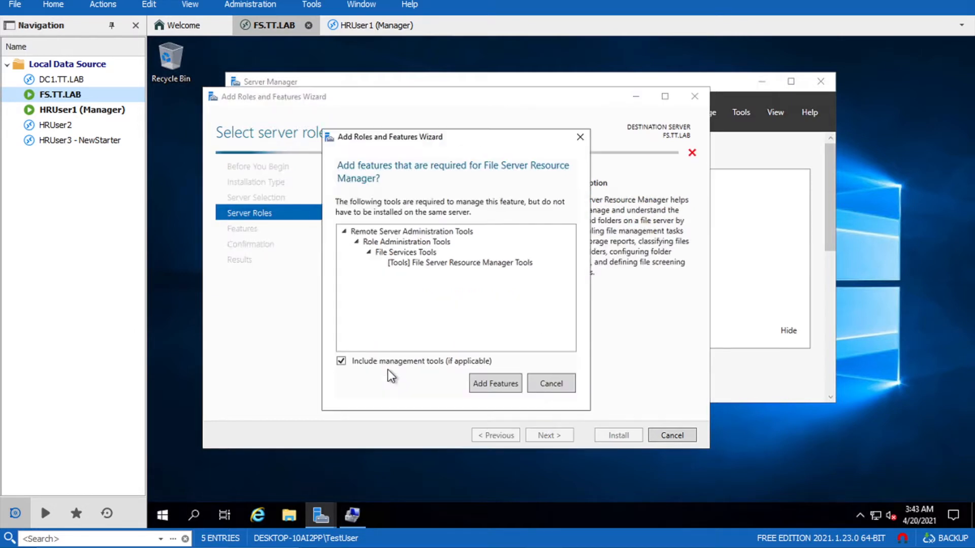
left_click(491, 386)
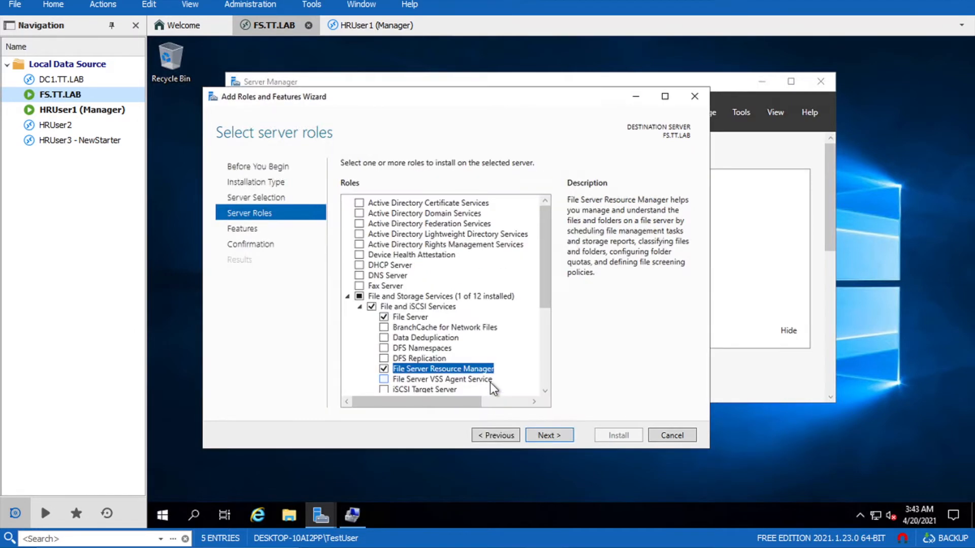
Step: Keep the default feature selection and install the chosen file server roles
left_click(553, 434)
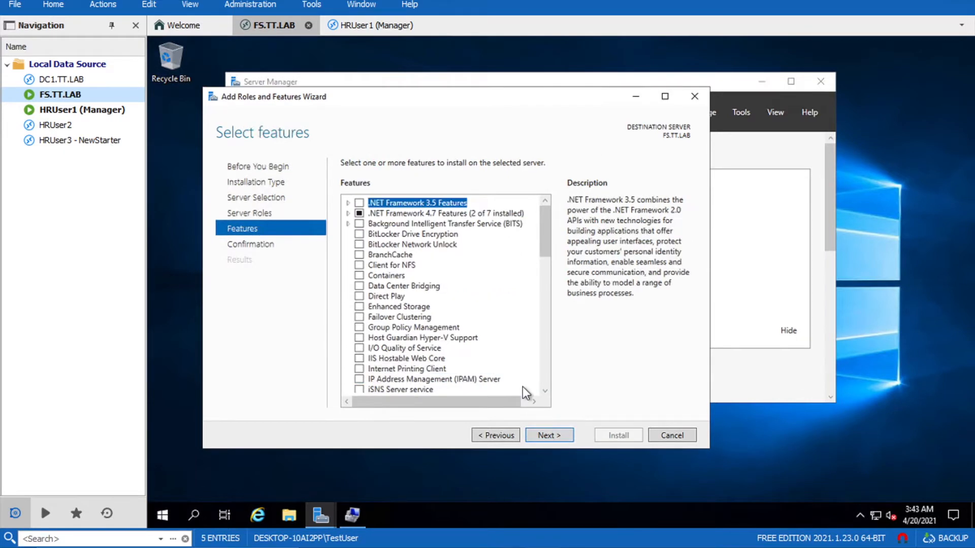
left_click(550, 434)
left_click(613, 435)
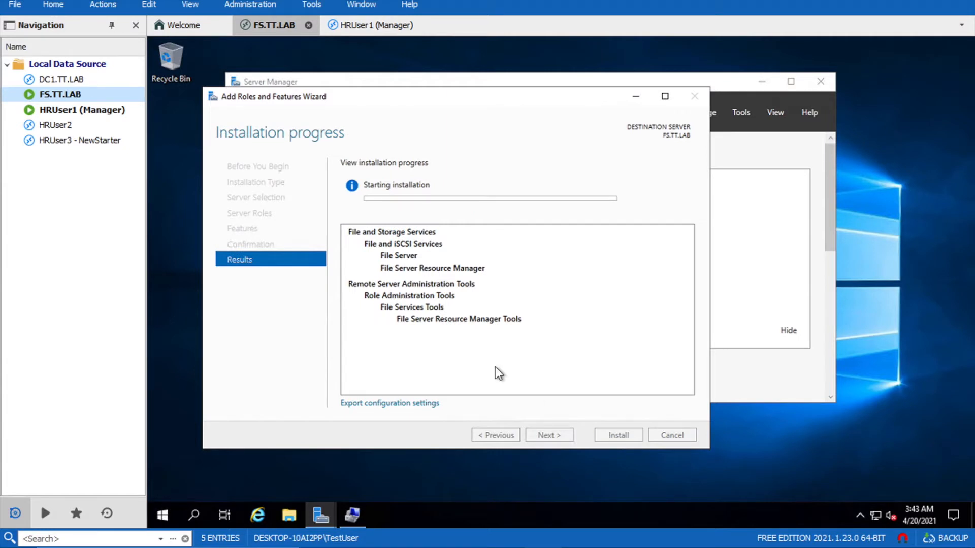
Step: Close the role installation wizard once it finishes and open the Shares page of File and Storage Services
left_click(705, 83)
left_click_drag(483, 97, 638, 169)
left_click(304, 205)
left_click_drag(524, 168, 631, 166)
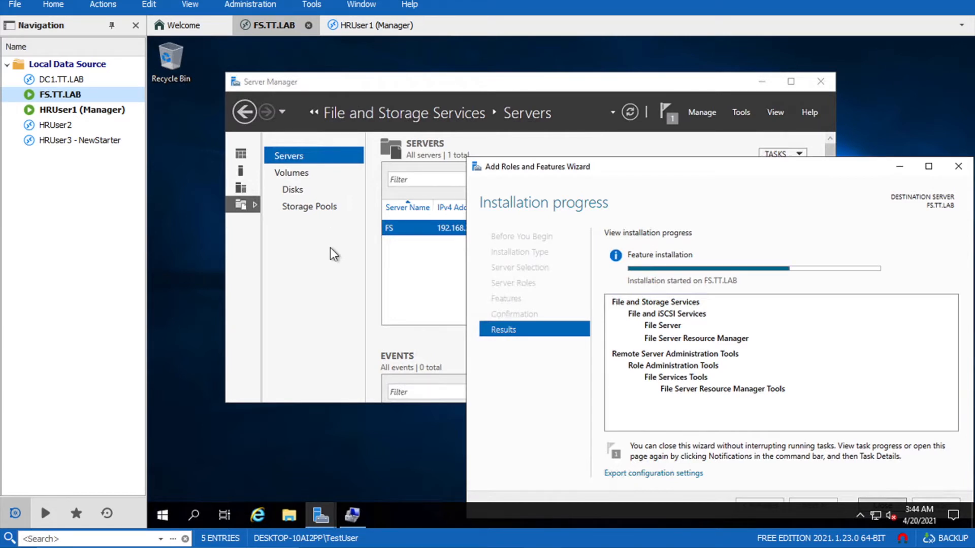
left_click_drag(477, 84, 409, 61)
left_click_drag(665, 169, 653, 152)
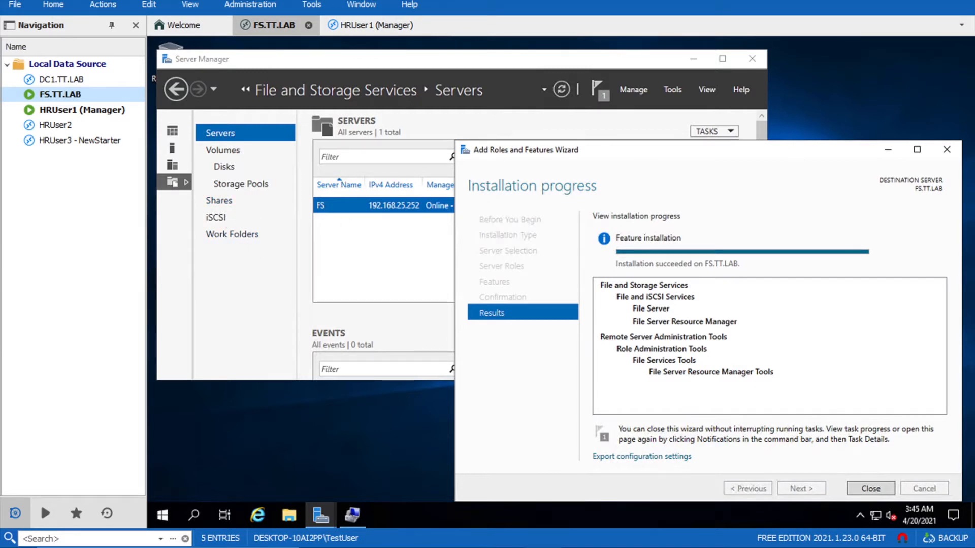
left_click(869, 488)
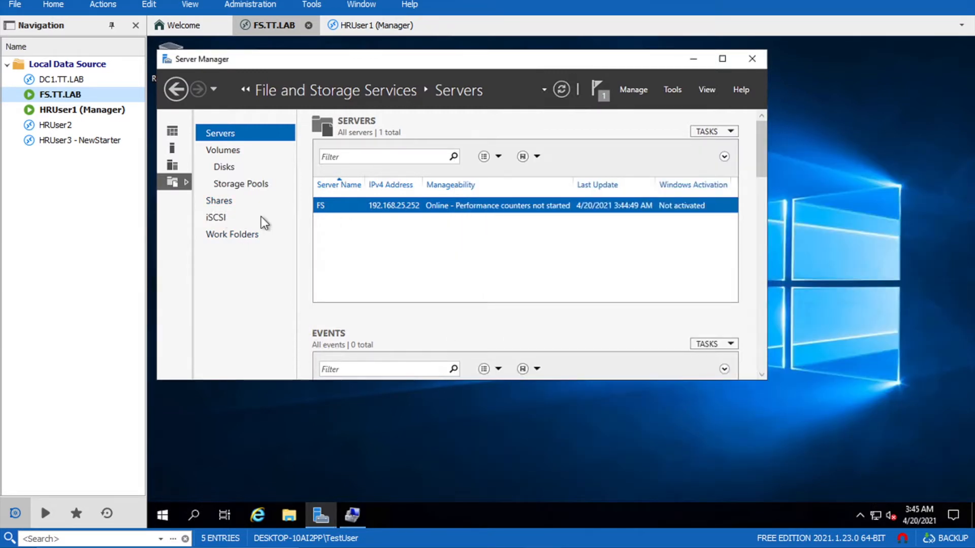
left_click(217, 201)
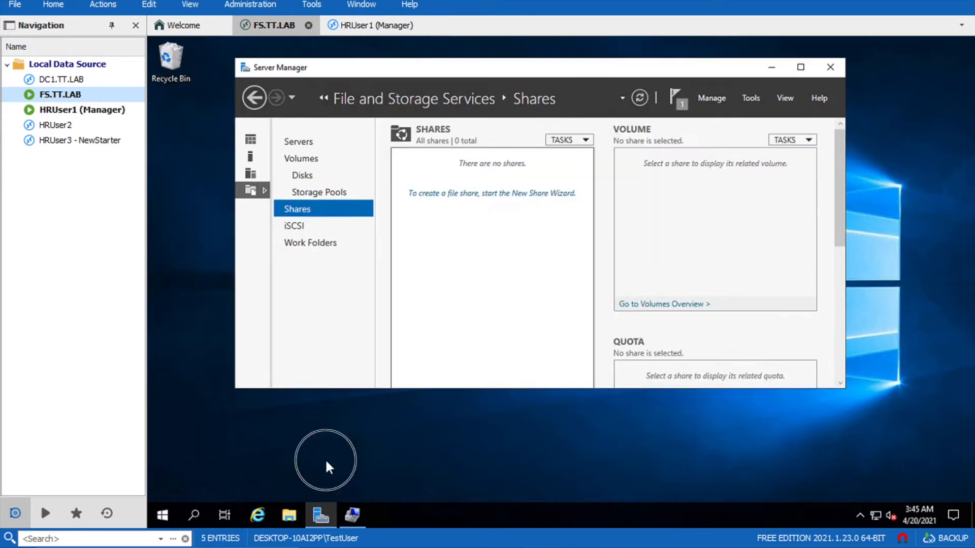
Step: Create a folder named Company in the root of the DATA (E:) drive and close File Explorer
left_click(289, 513)
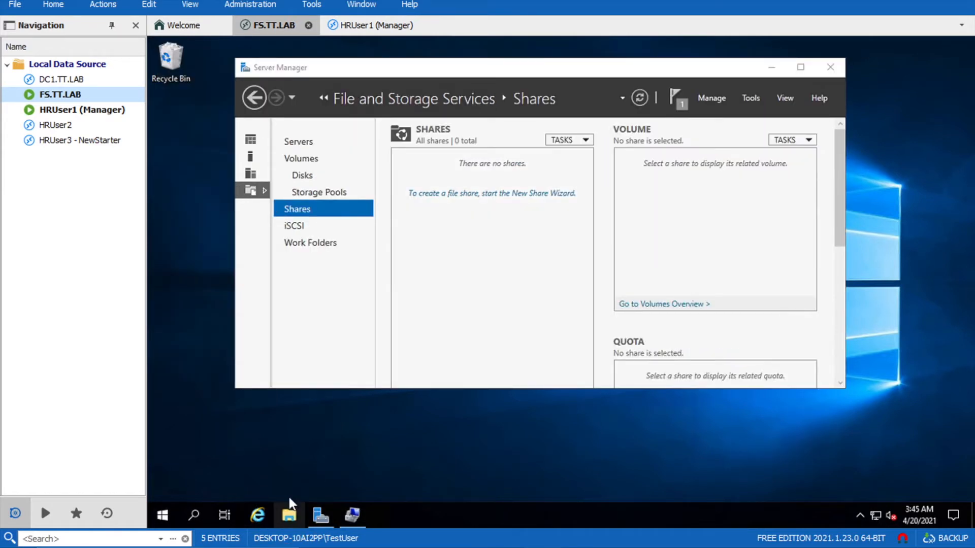
left_click(345, 241)
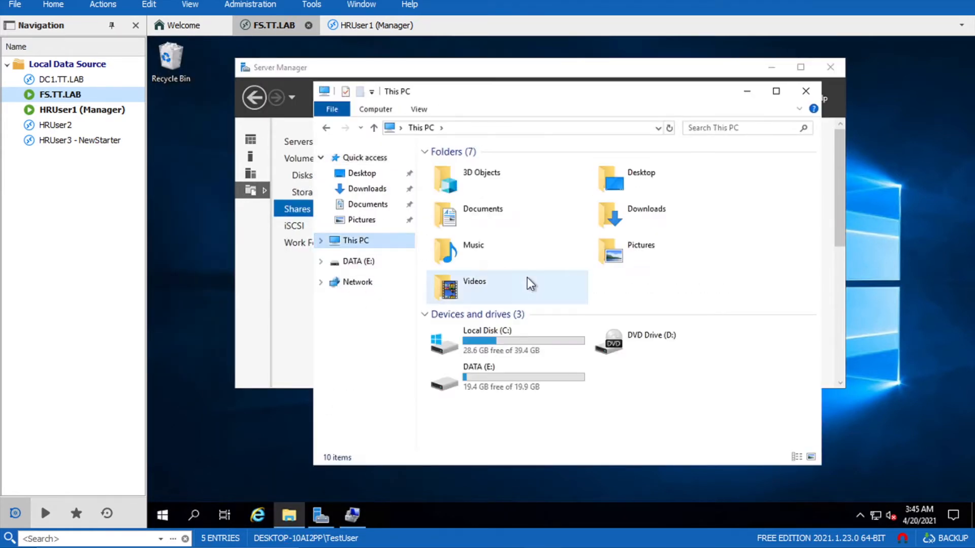
double_click(507, 373)
right_click(515, 223)
mouse_move(643, 378)
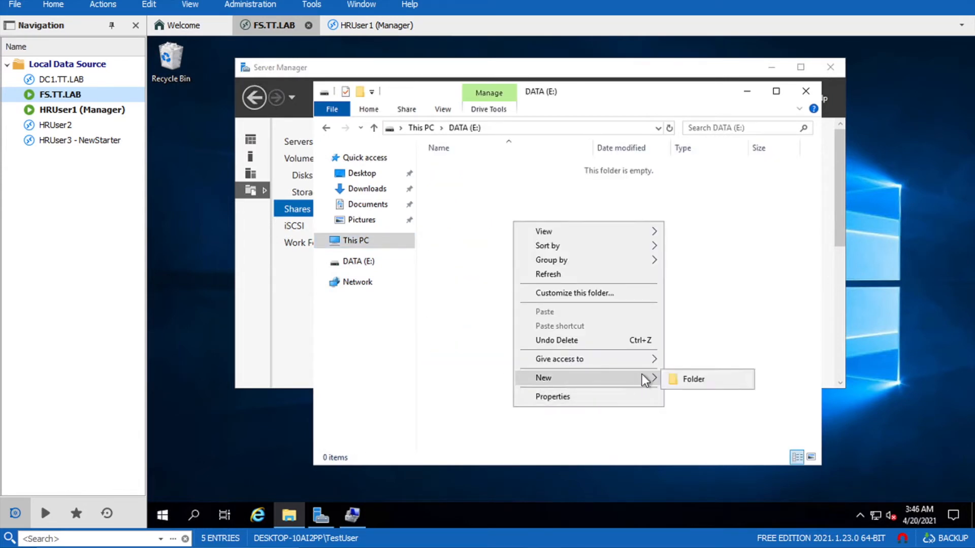
left_click(680, 377)
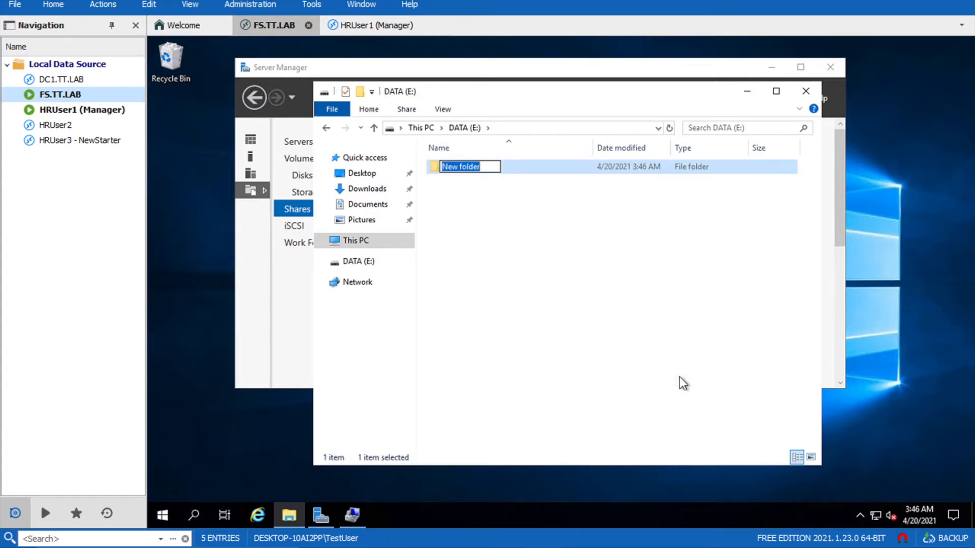
type("Ca")
key("BackSpace")
type("o")
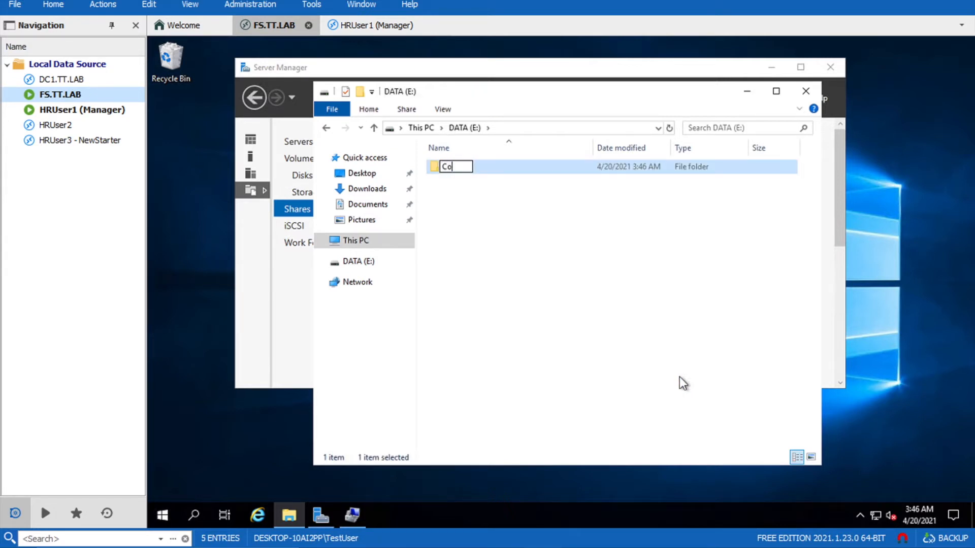
type("mpany")
key("Return")
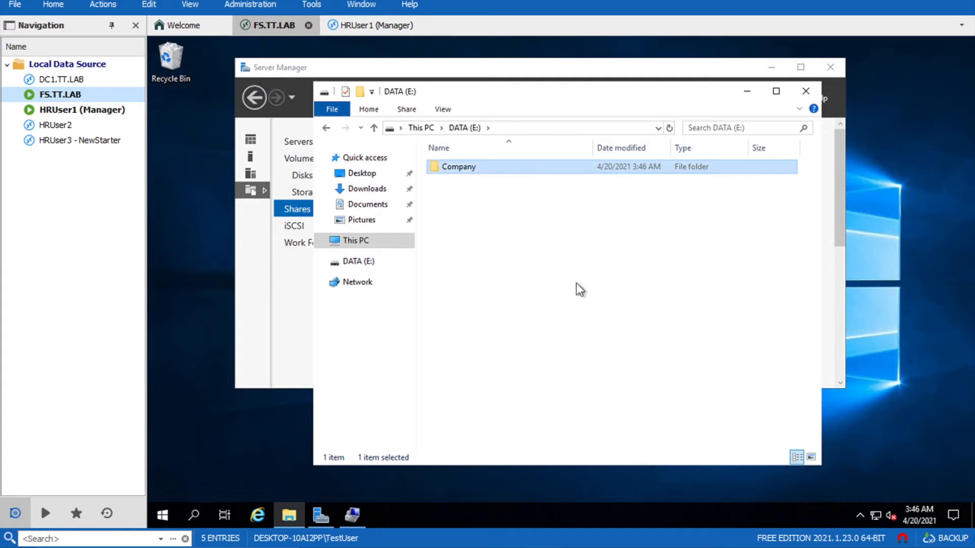
left_click(803, 92)
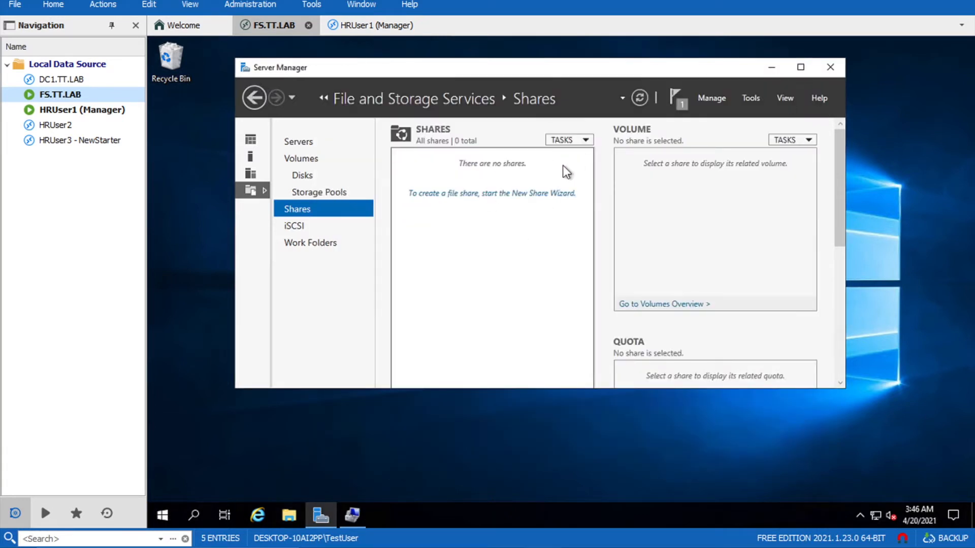
Step: Start a new share using the SMB Share - Quick profile and proceed to the share location
left_click(584, 140)
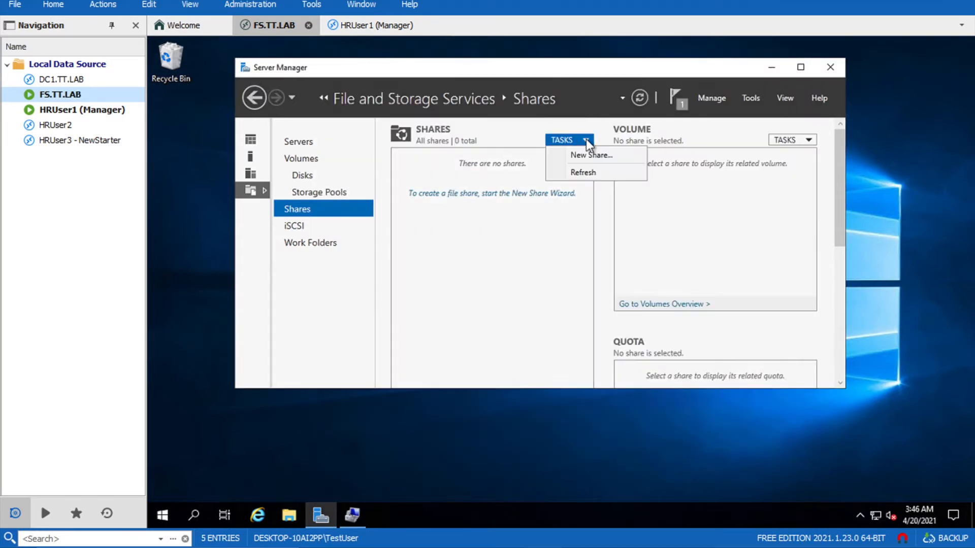
left_click(586, 153)
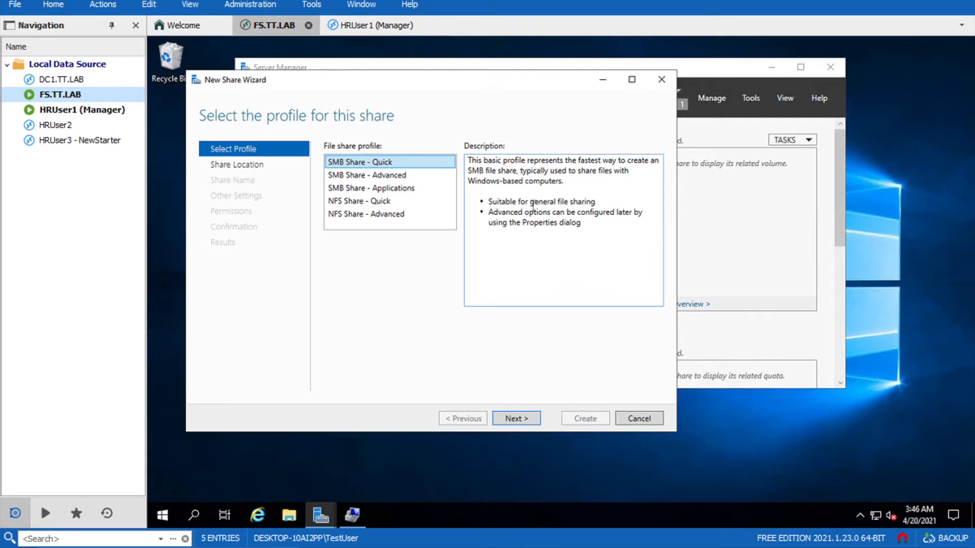
left_click_drag(530, 202, 593, 199)
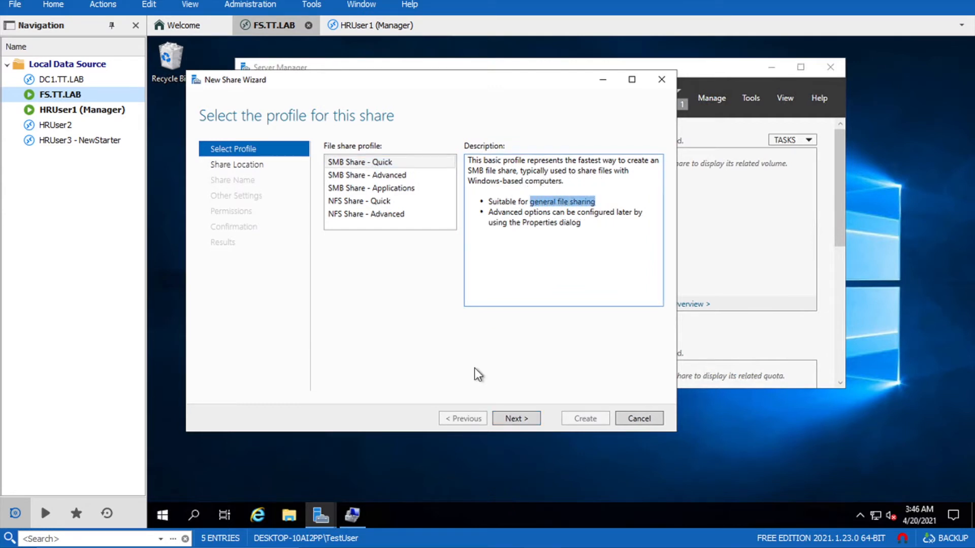
left_click(520, 413)
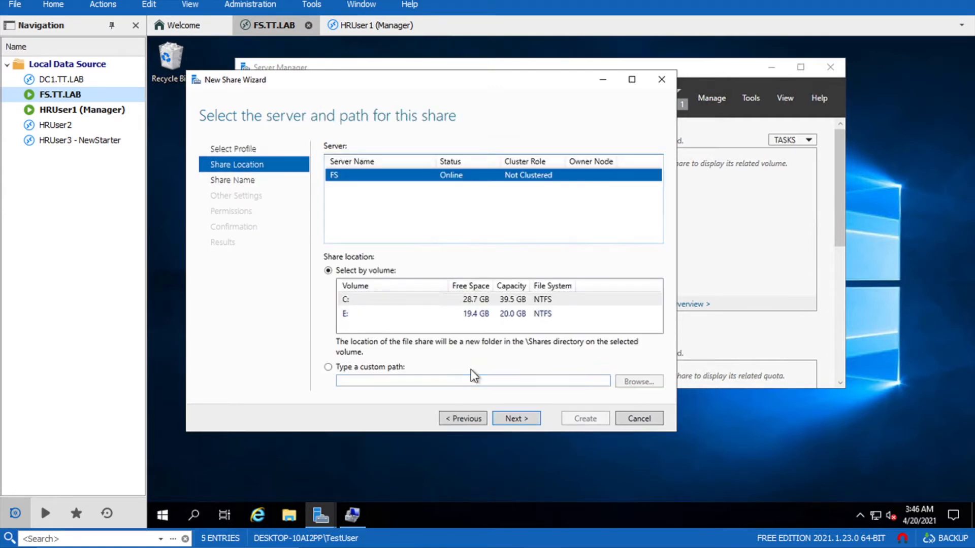
Step: Set the share location to the custom path E:\company by browsing to the folder on DATA (E:), and proceed to the share name
left_click(367, 313)
left_click(374, 300)
left_click(349, 366)
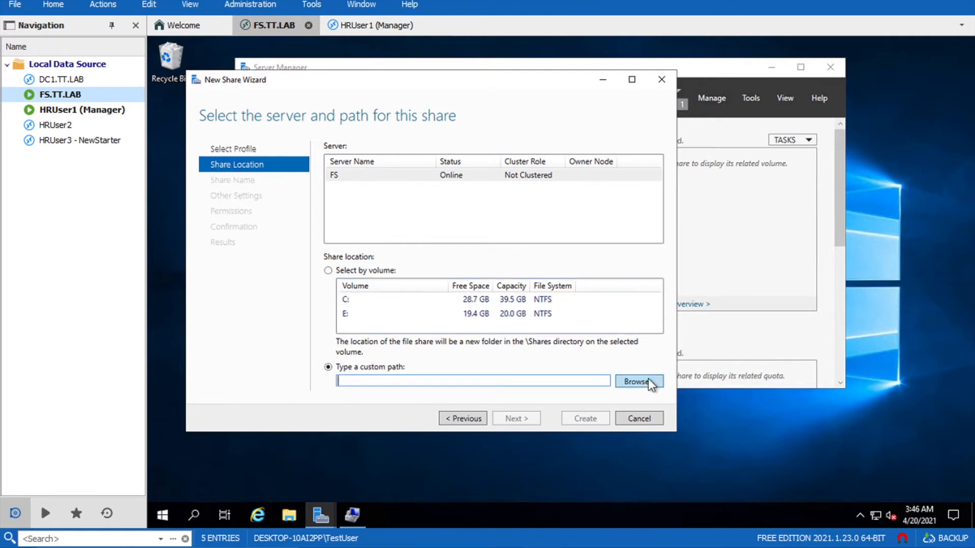
left_click(647, 379)
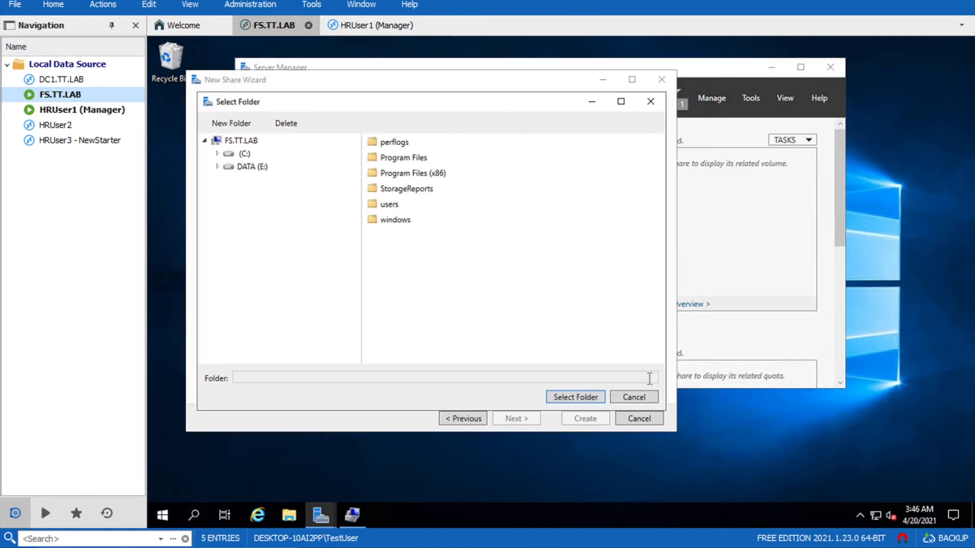
left_click(217, 167)
left_click(264, 182)
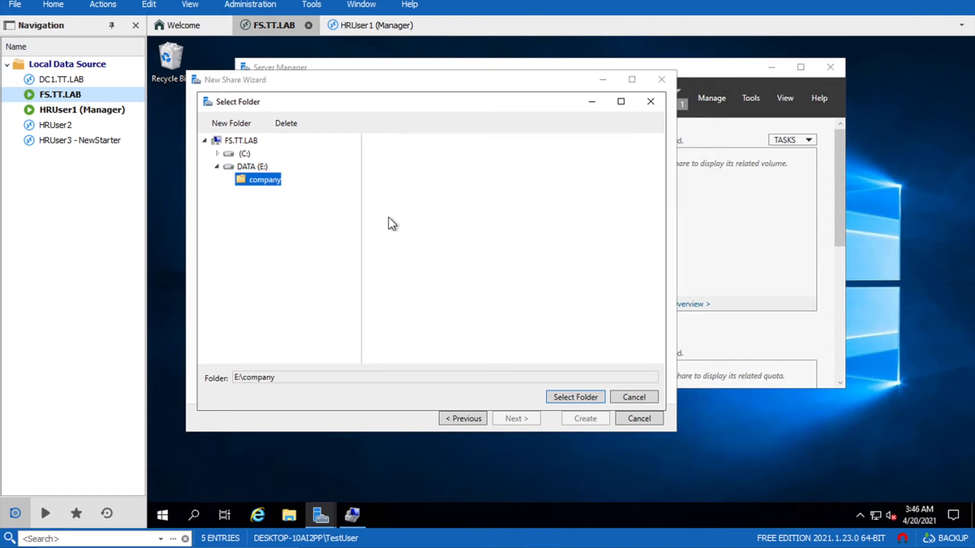
left_click(565, 398)
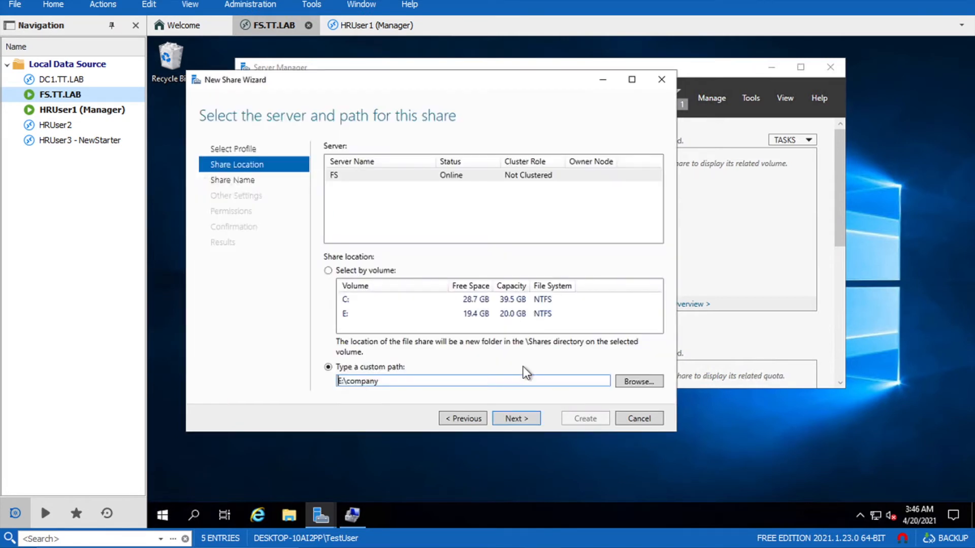
left_click(523, 419)
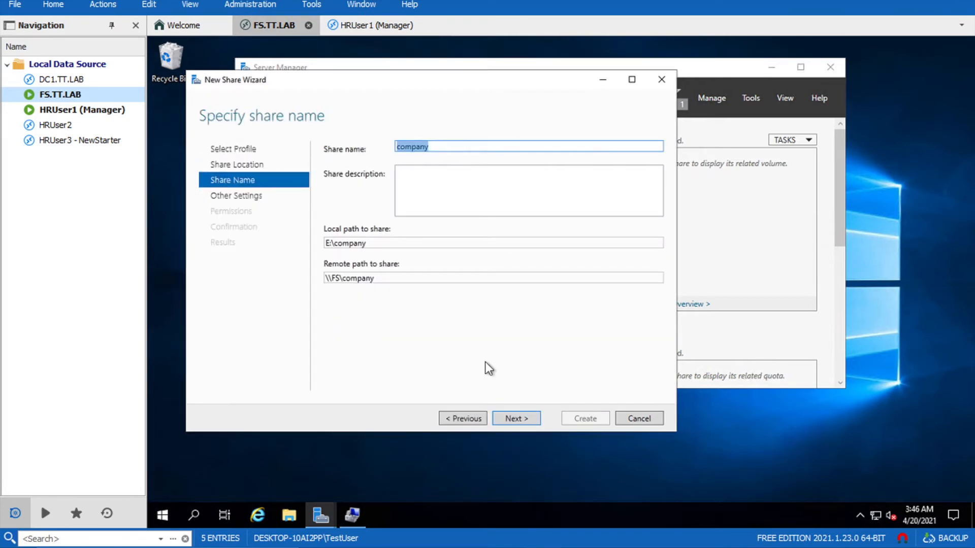
Step: Capitalize the share name as Company, toggle the Allow caching of share option, and proceed to the permissions page
left_click(402, 146)
key("BackSpace")
type("C")
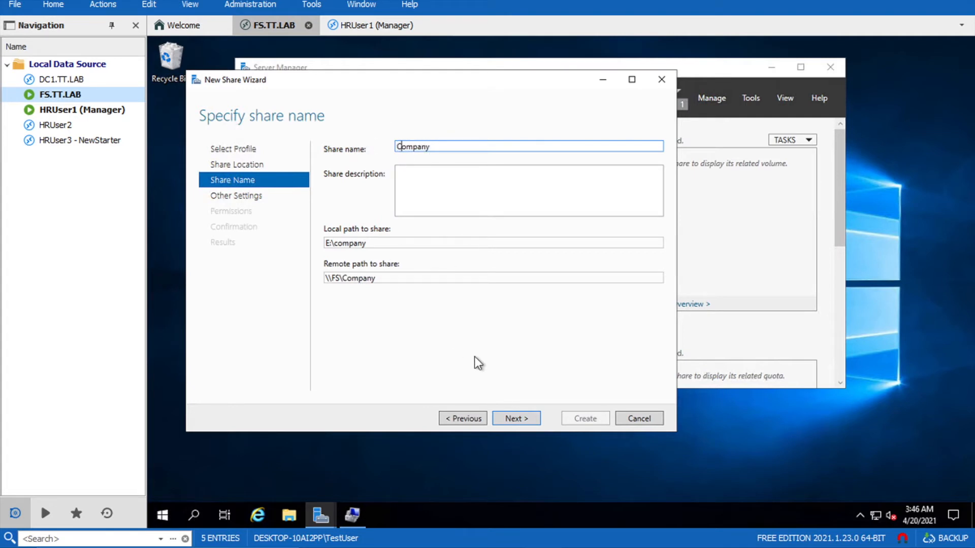
left_click(519, 417)
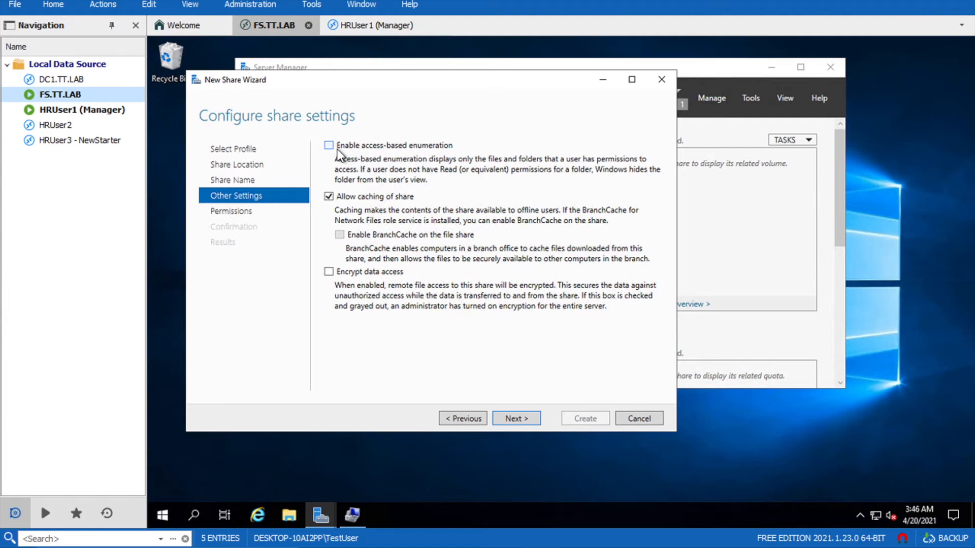
left_click(352, 197)
left_click(517, 419)
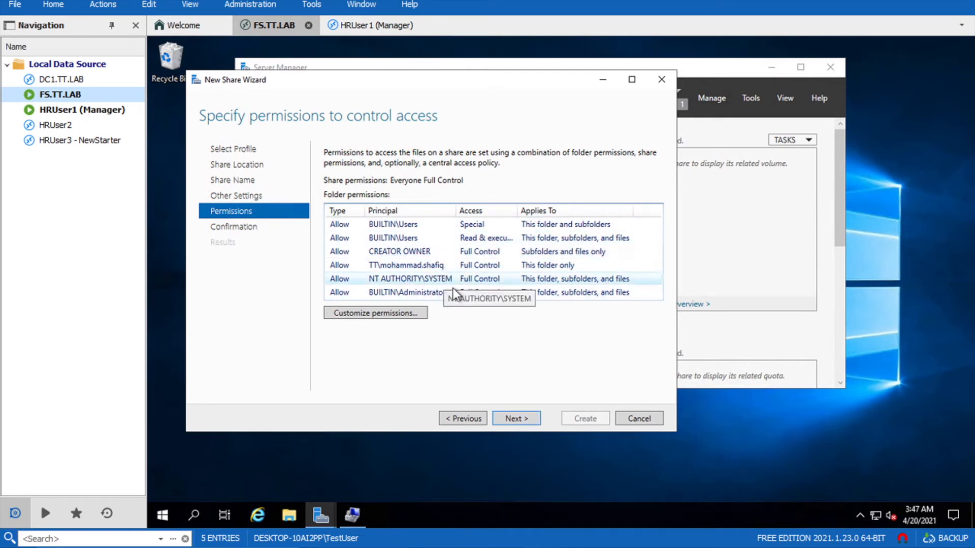
Step: Customize the folder permissions: convert the inherited entries to explicit ones and remove both Users (FS\Users) entries
left_click(404, 312)
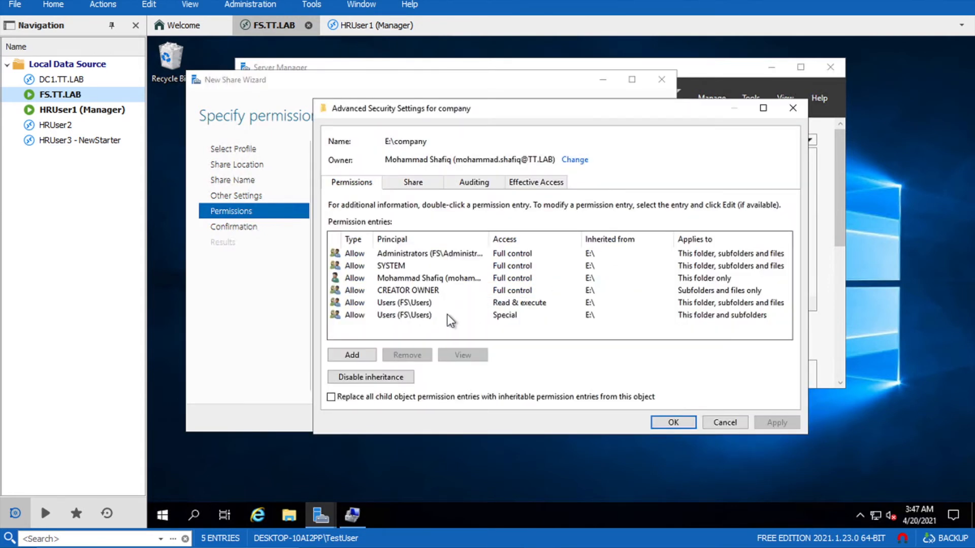
left_click(458, 314)
left_click(407, 354)
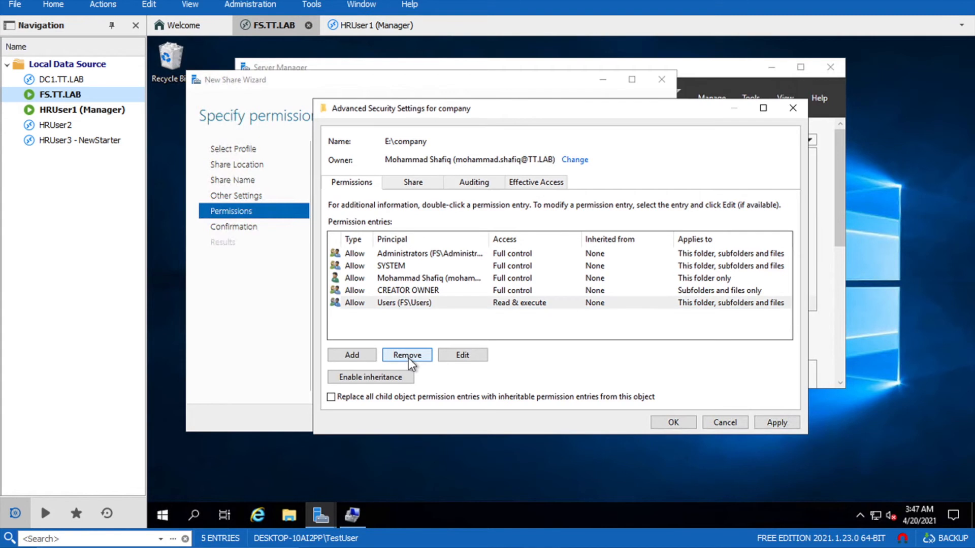
left_click(435, 302)
left_click(408, 354)
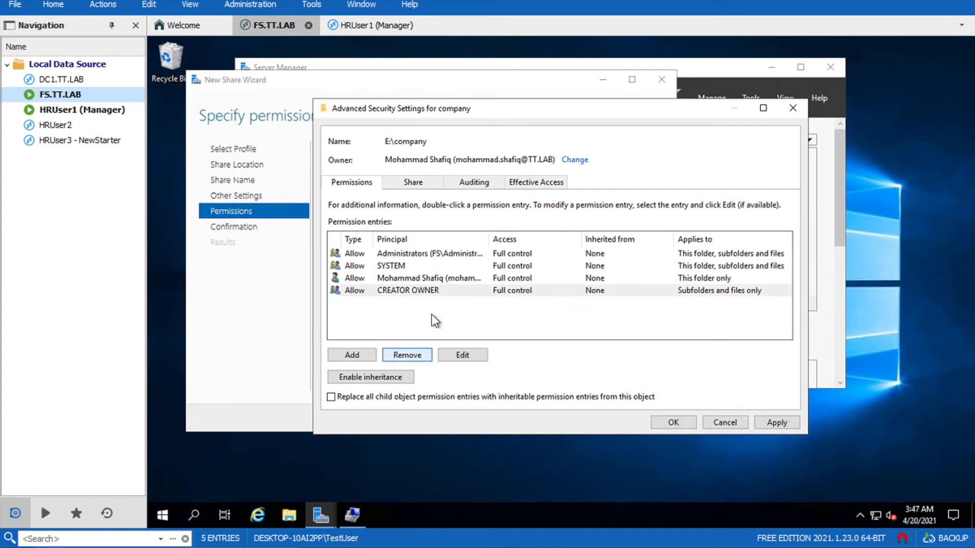
Step: Grant Domain Users Modify permission on this folder, subfolders and files, and apply the security settings
left_click(353, 355)
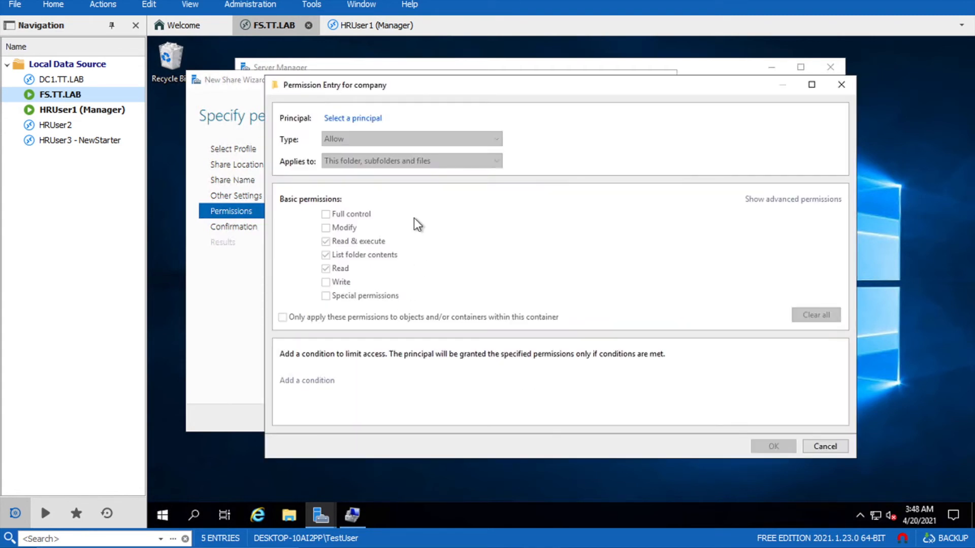
left_click(356, 119)
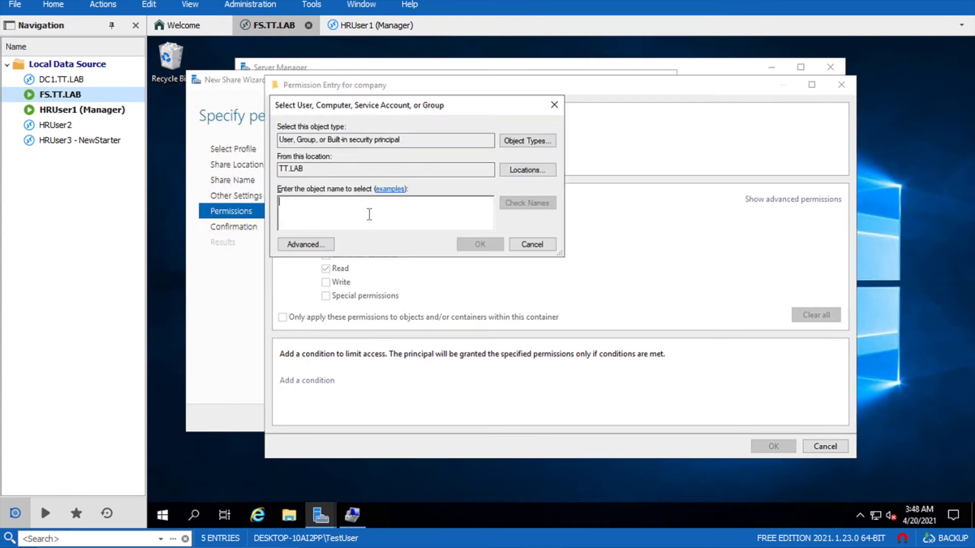
type("domai")
type("n users")
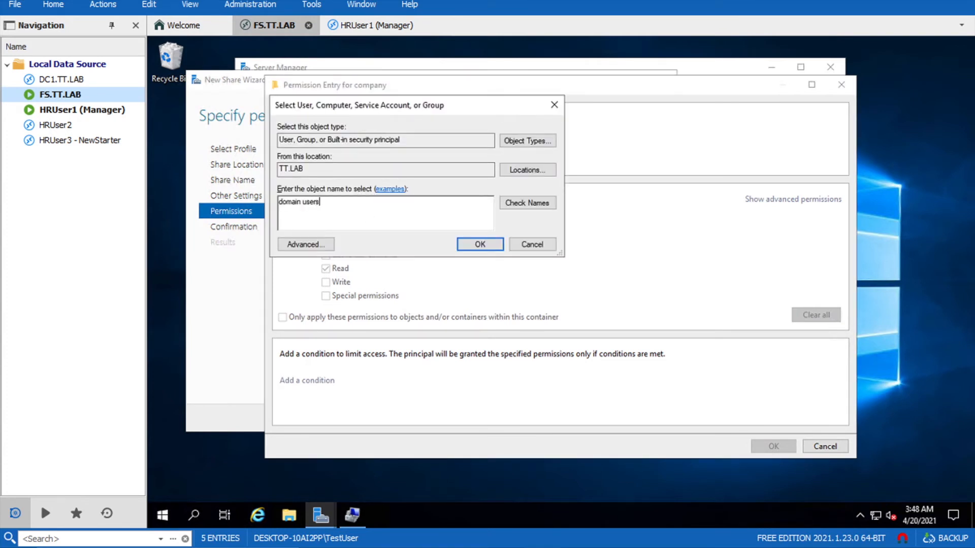
left_click(508, 202)
left_click(480, 244)
left_click(325, 228)
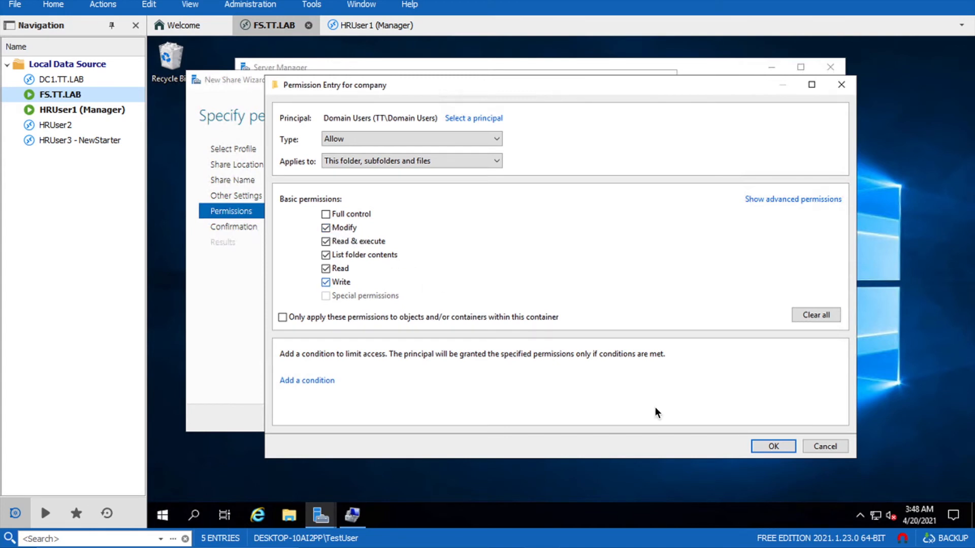
left_click(766, 450)
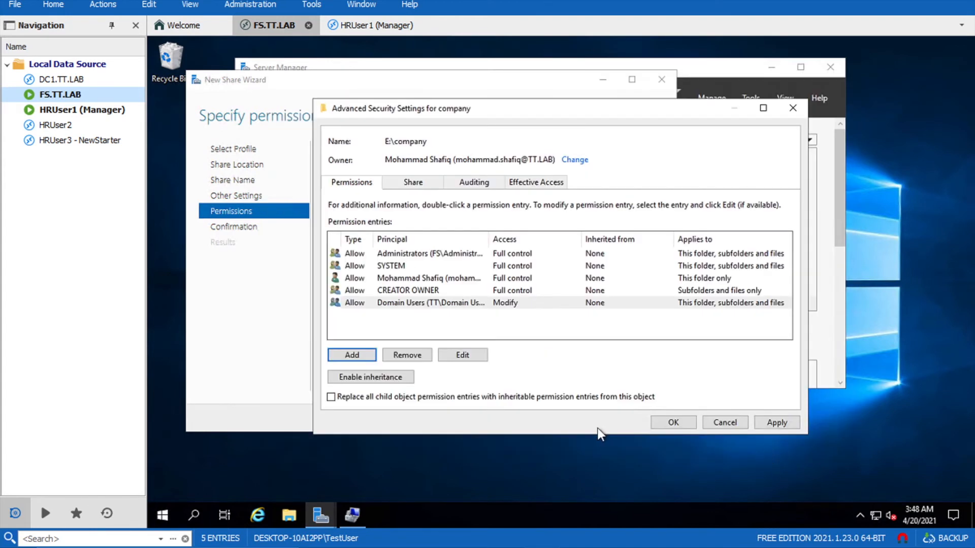
left_click(780, 422)
left_click(662, 424)
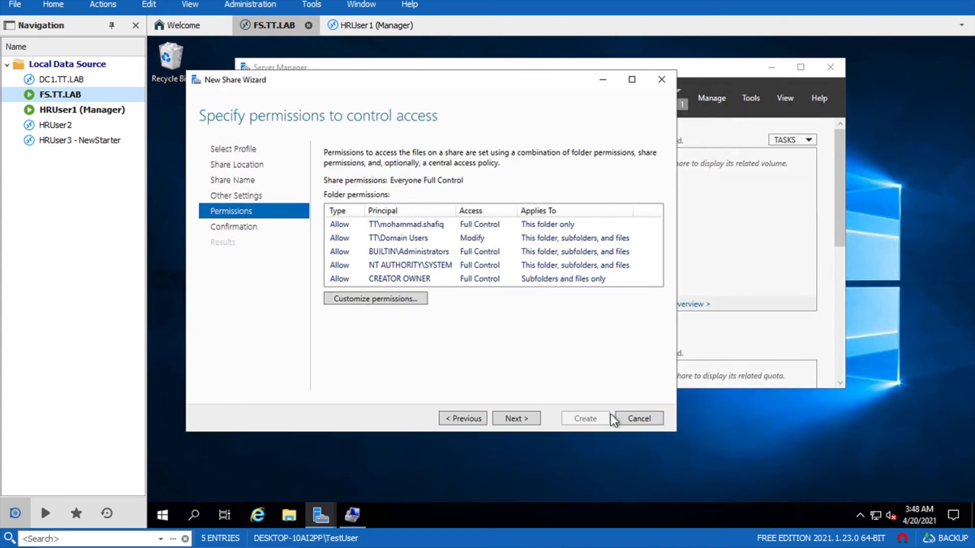
Step: Create the share with the configured settings and close the New Share Wizard
left_click(513, 420)
left_click(578, 421)
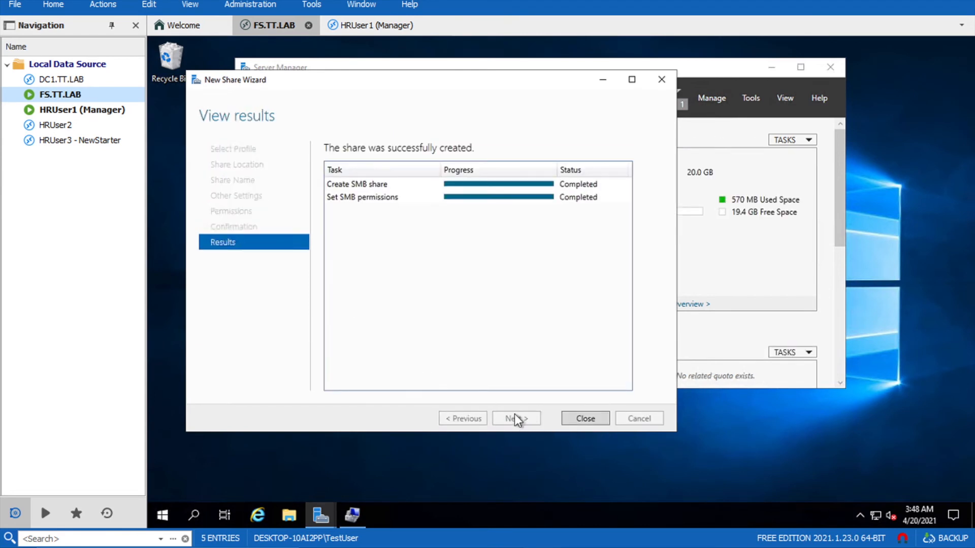
left_click(565, 419)
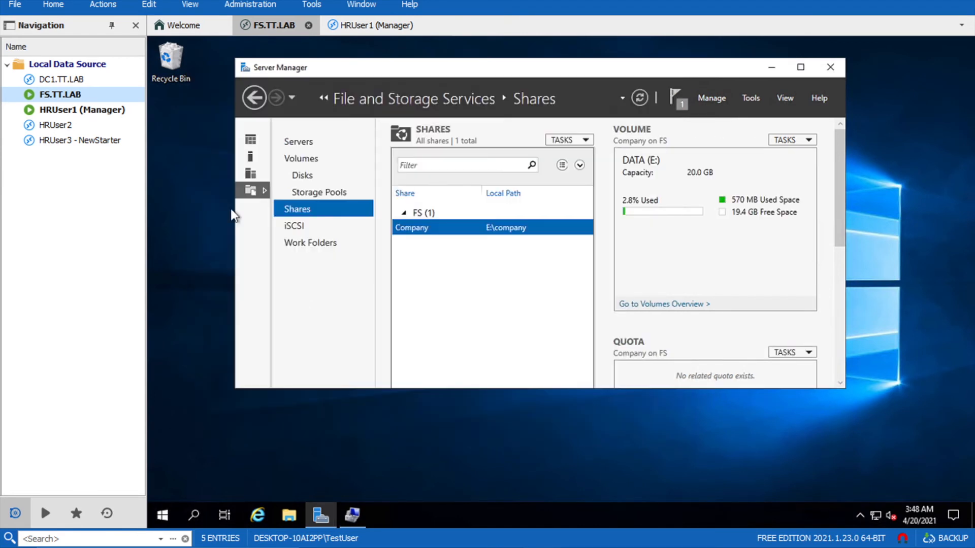
Step: Switch to the HRUser1 (Manager) session, dismiss the network error, retry \\FS and open the Company share
left_click(111, 112)
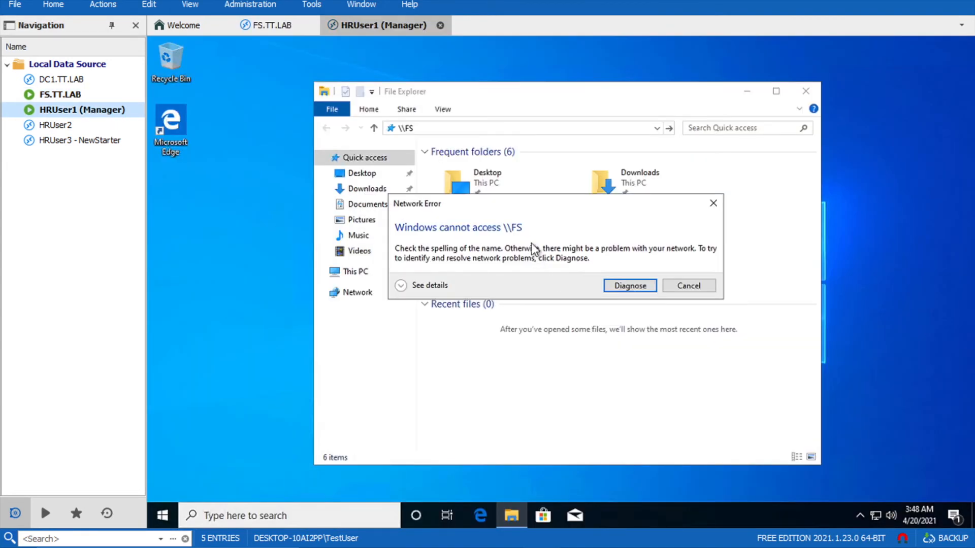
left_click(687, 285)
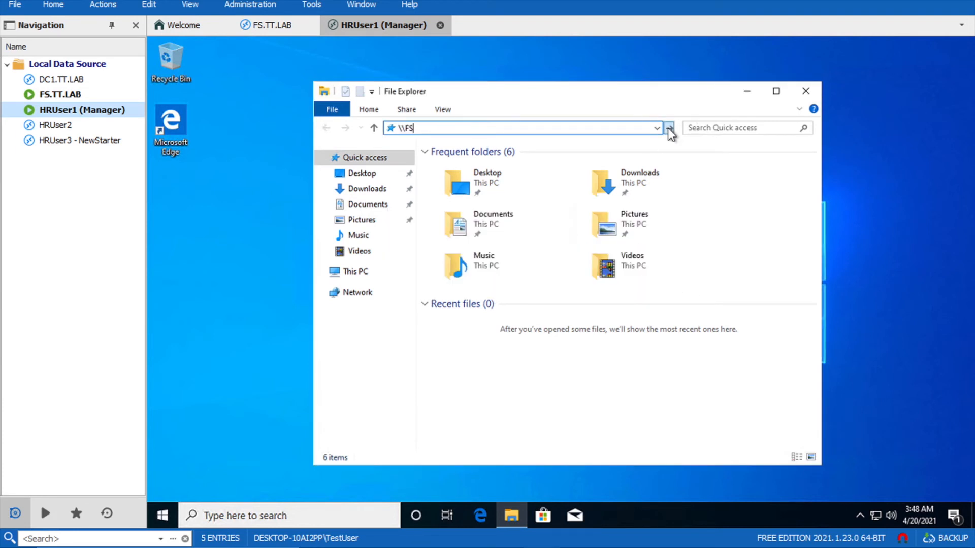
left_click(668, 127)
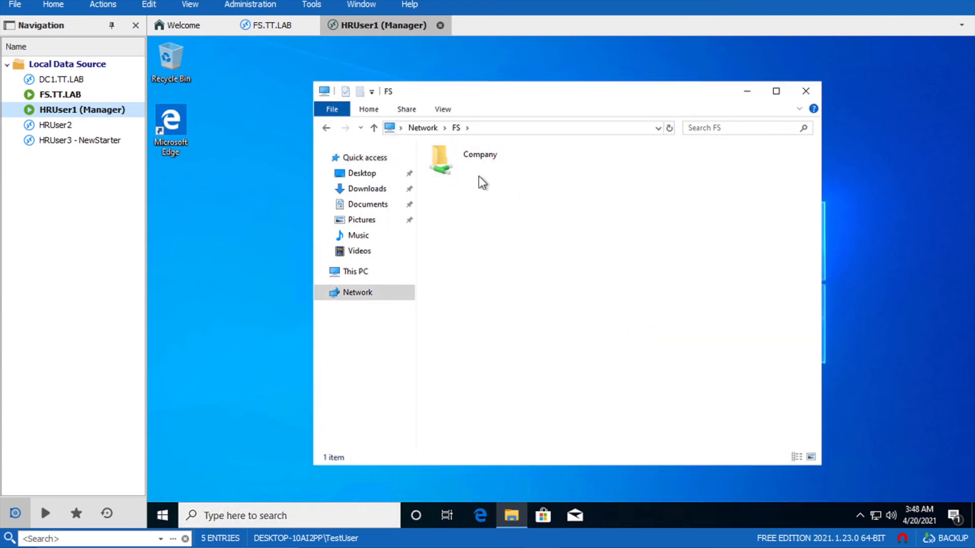
double_click(491, 160)
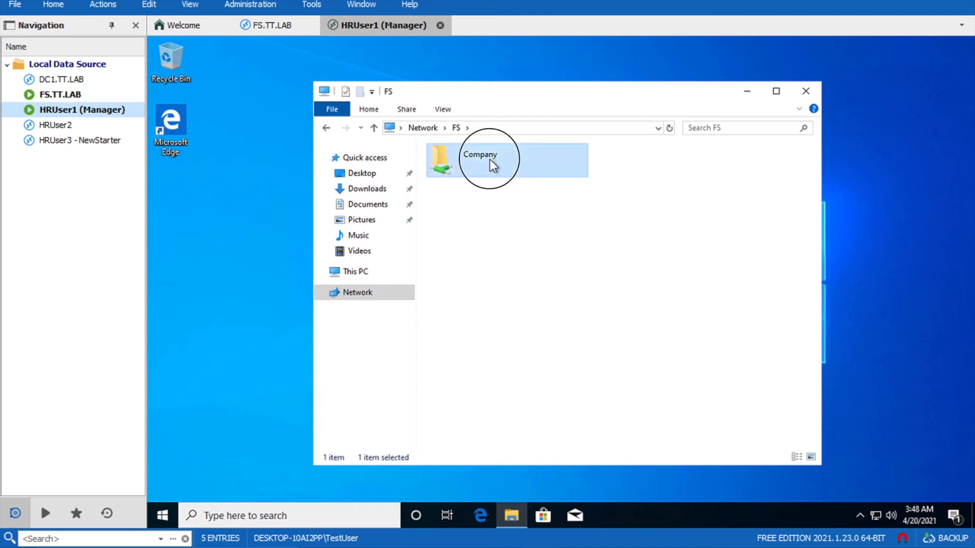
Step: Create a text document named readme in the Company share
right_click(499, 206)
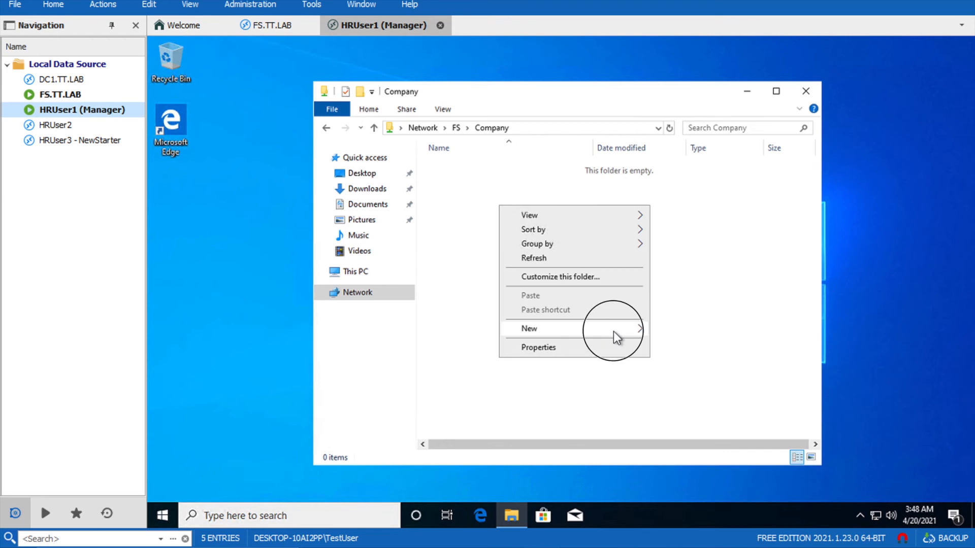
mouse_move(613, 330)
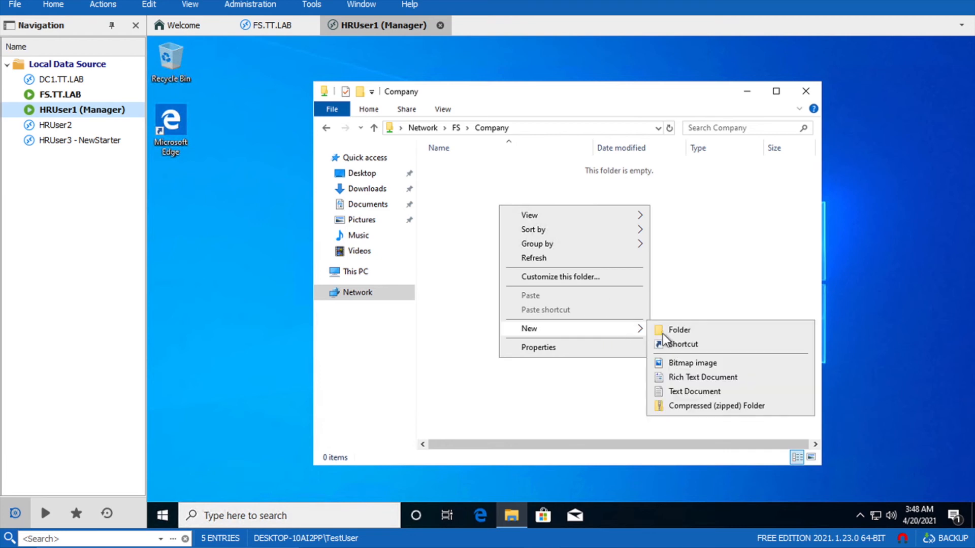
left_click(681, 389)
type("rea")
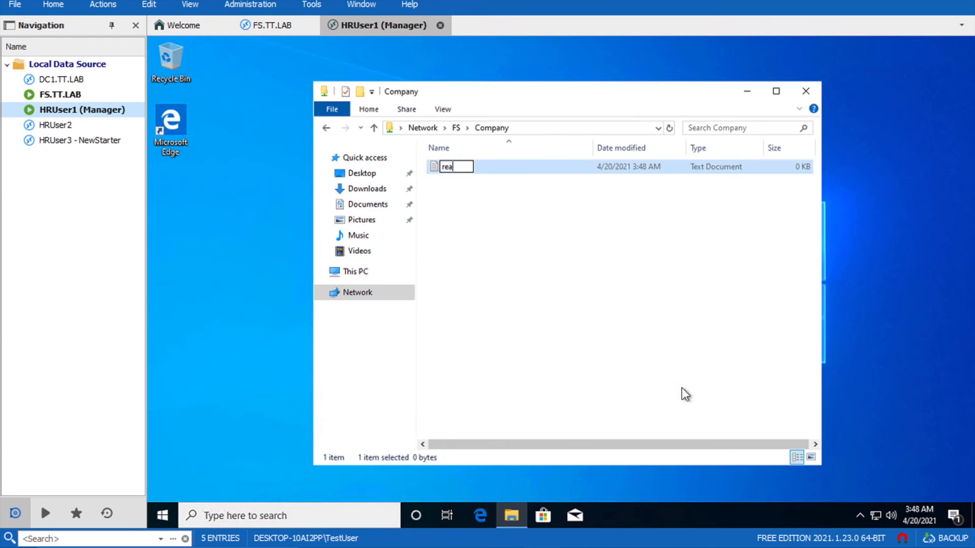
type("dme")
key("Return")
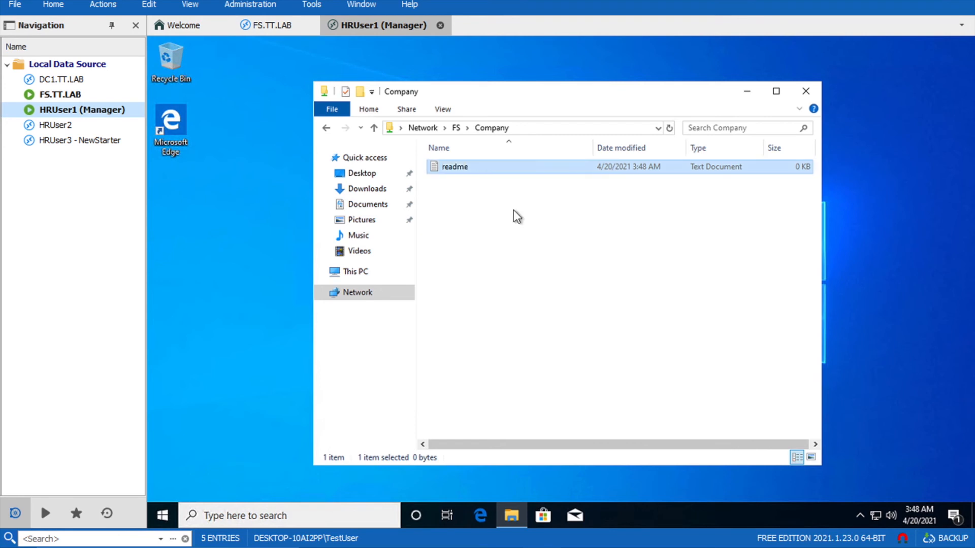
Step: Write "Its a test file" in the readme document, save it and close Notepad
double_click(462, 164)
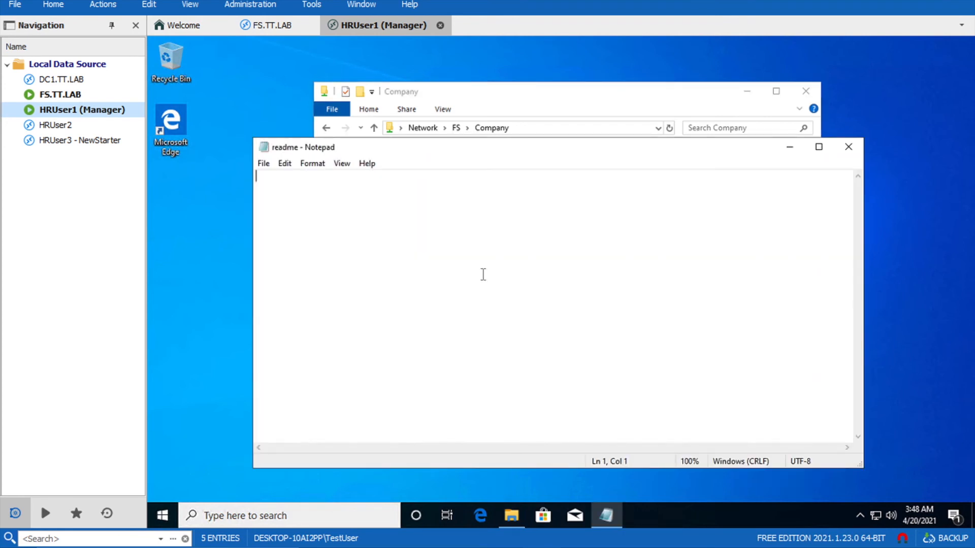
type("the")
key("BackSpace")
key("BackSpace")
key("BackSpace")
key("BackSpace")
type("Its a te")
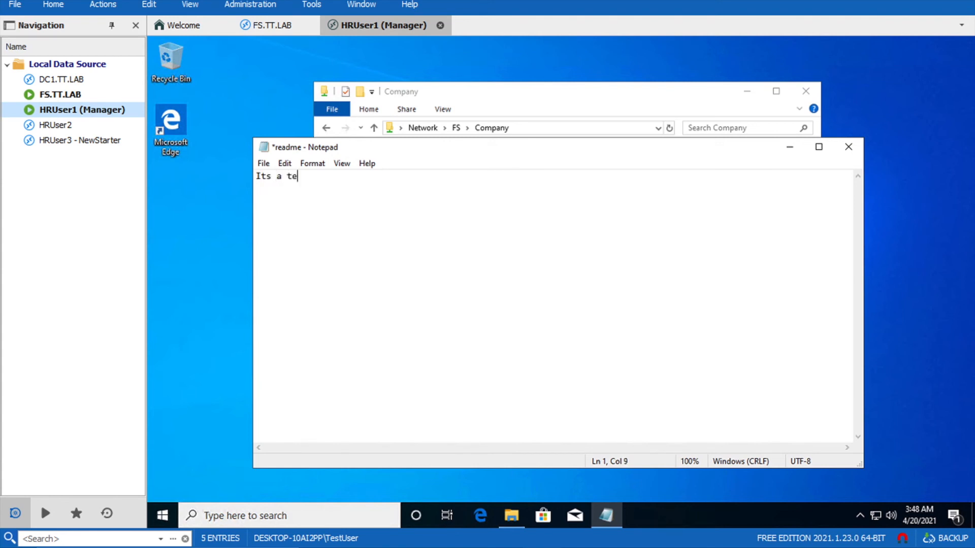
type("st fine")
key("BackSpace")
key("BackSpace")
key("BackSpace")
type("ke")
key("BackSpace")
key("BackSpace")
type("le")
left_click(263, 163)
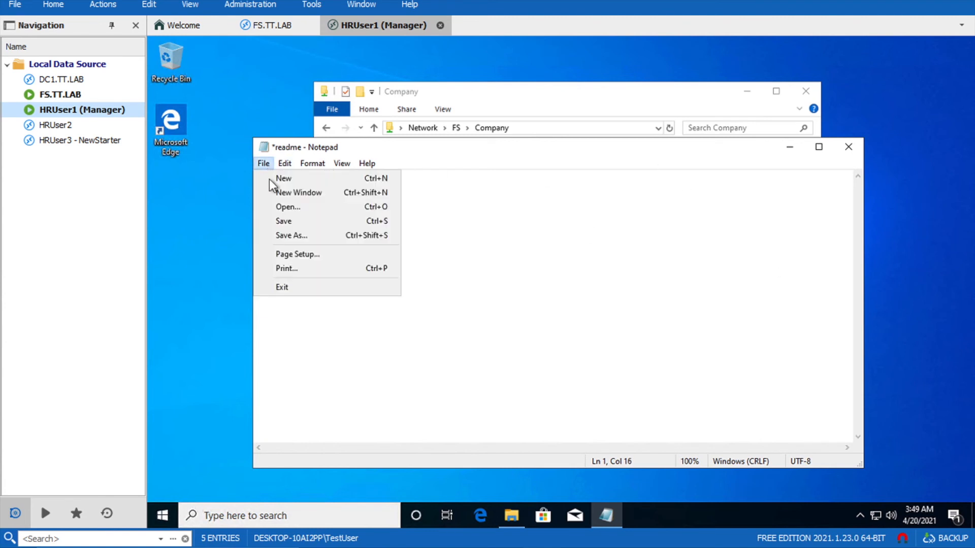
left_click(288, 223)
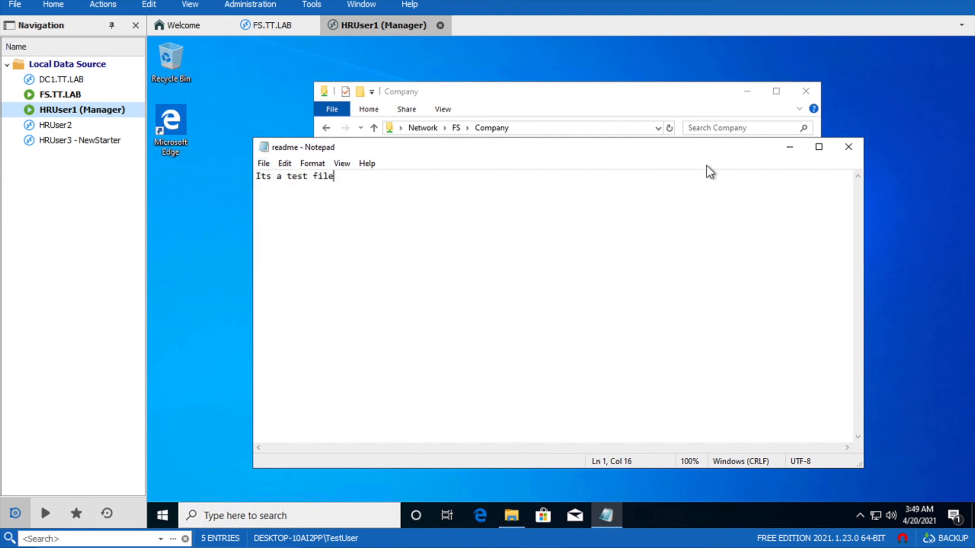
left_click(848, 147)
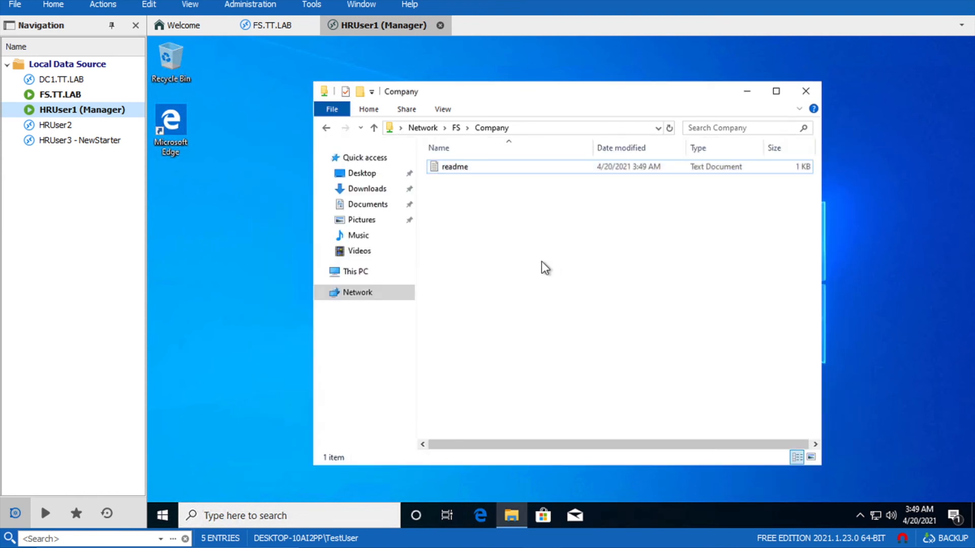
Step: Open Command Prompt and run whoami to check the account that is signed in
left_click(166, 516)
type("cmd")
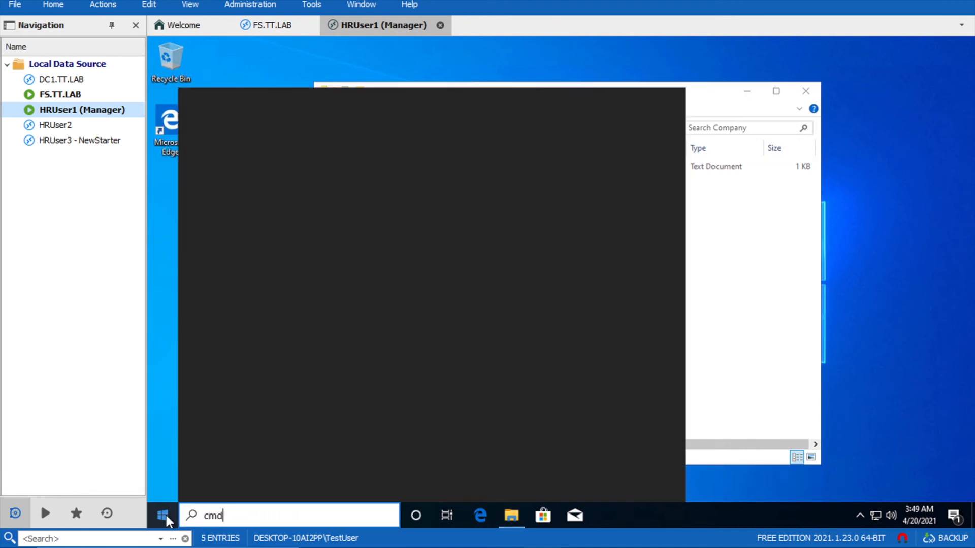
key("Return")
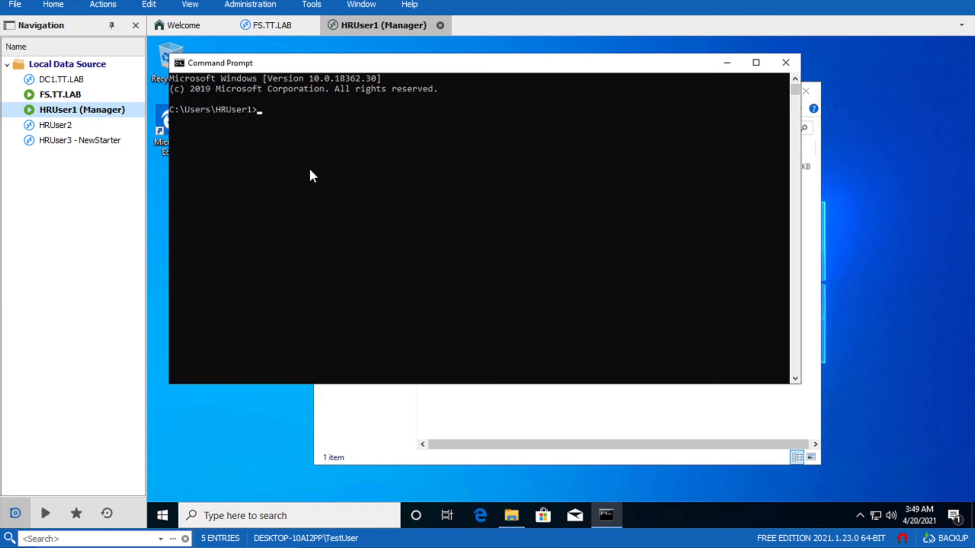
type("whoami")
key("Return")
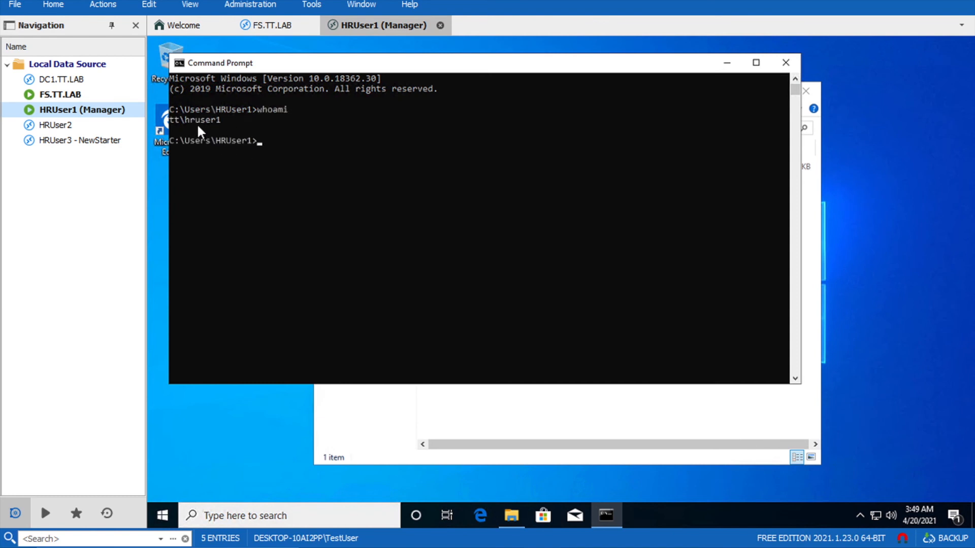
Step: Return to the Company share in File Explorer and create a folder named HR in it
left_click(675, 436)
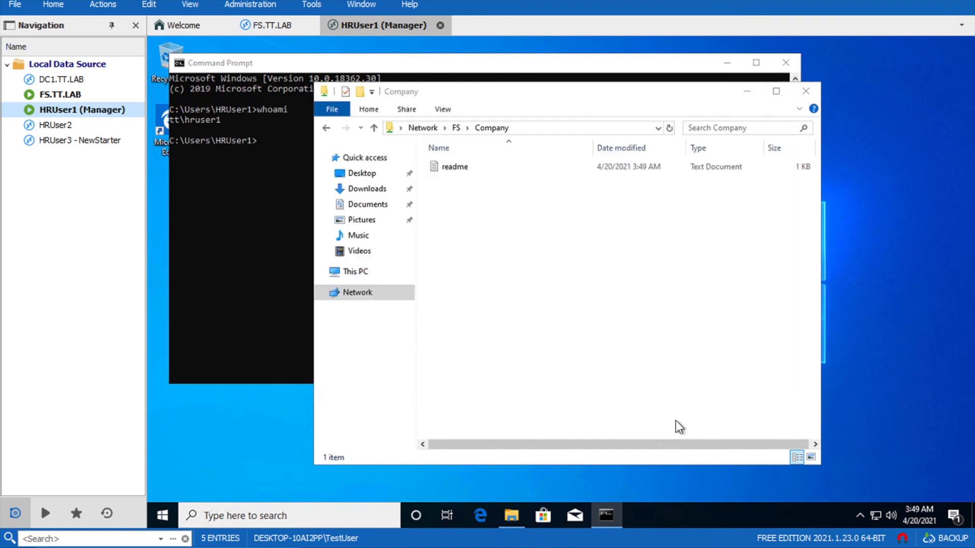
right_click(507, 214)
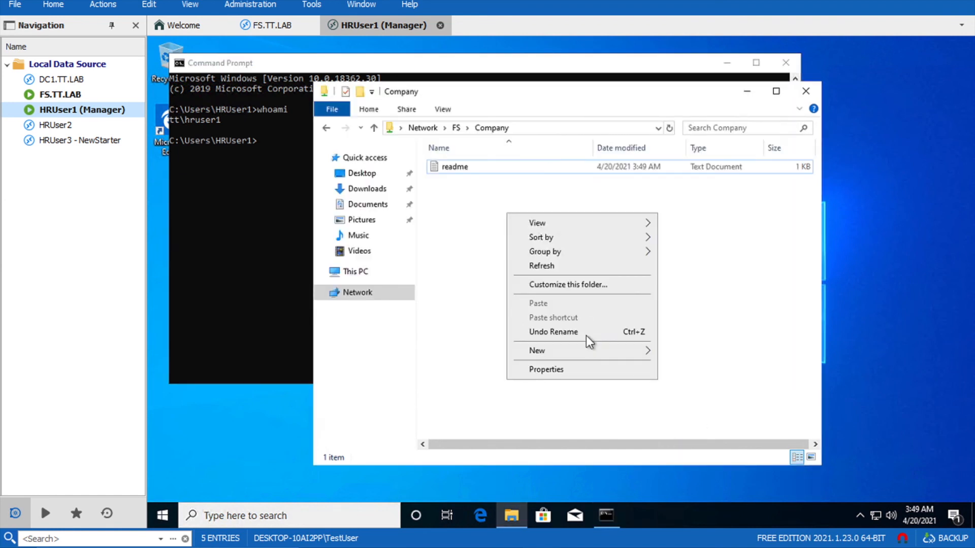
left_click(680, 352)
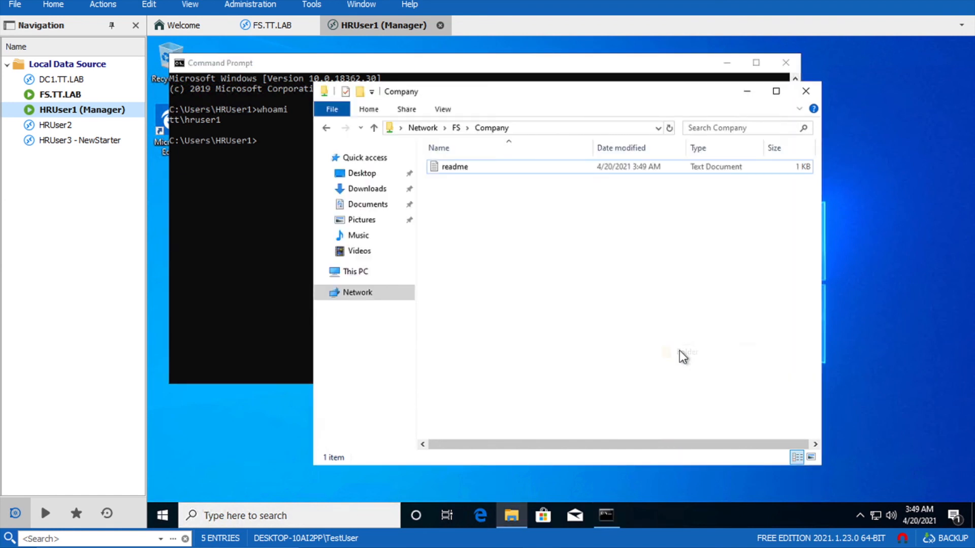
type("HR")
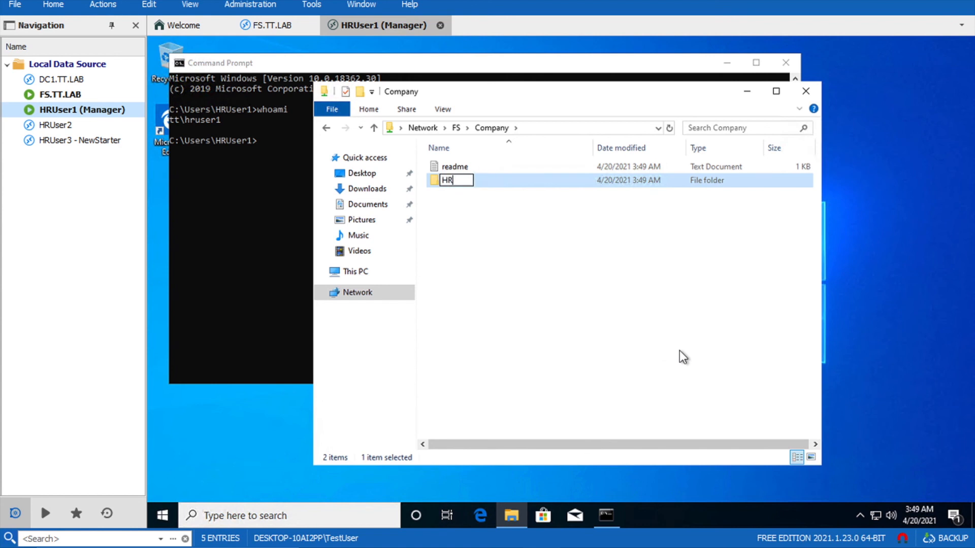
key("Return")
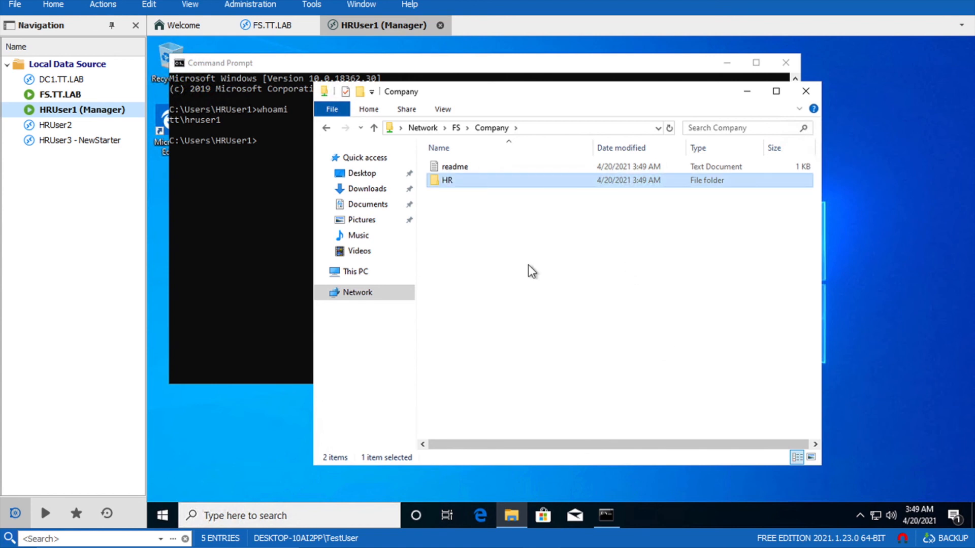